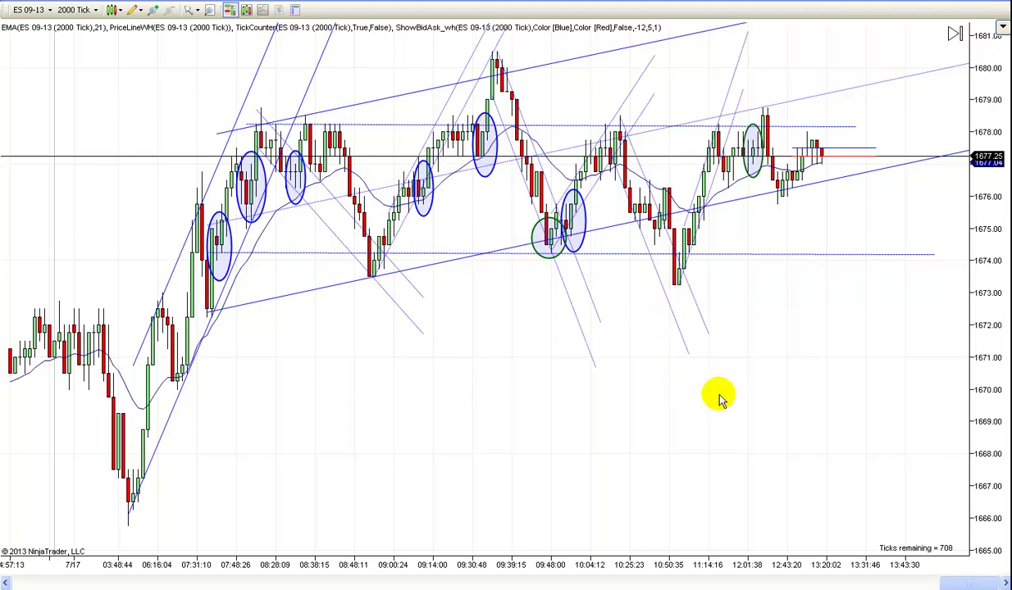
{"action": "scroll", "coordinate": [738, 389], "scroll_direction": "down", "scroll_amount": 2}
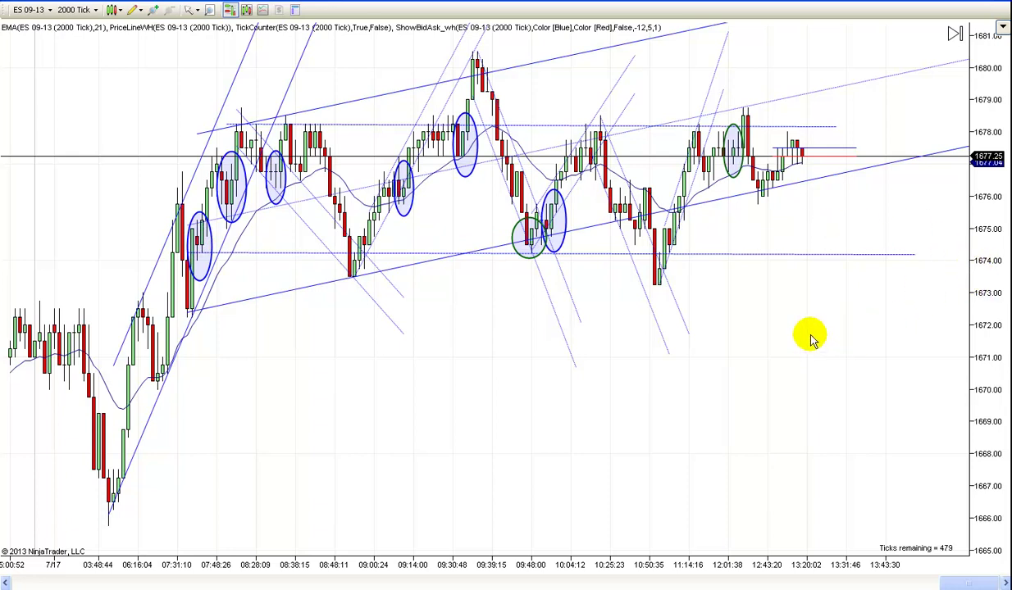
{"action": "scroll", "coordinate": [806, 340], "scroll_direction": "up", "scroll_amount": 1}
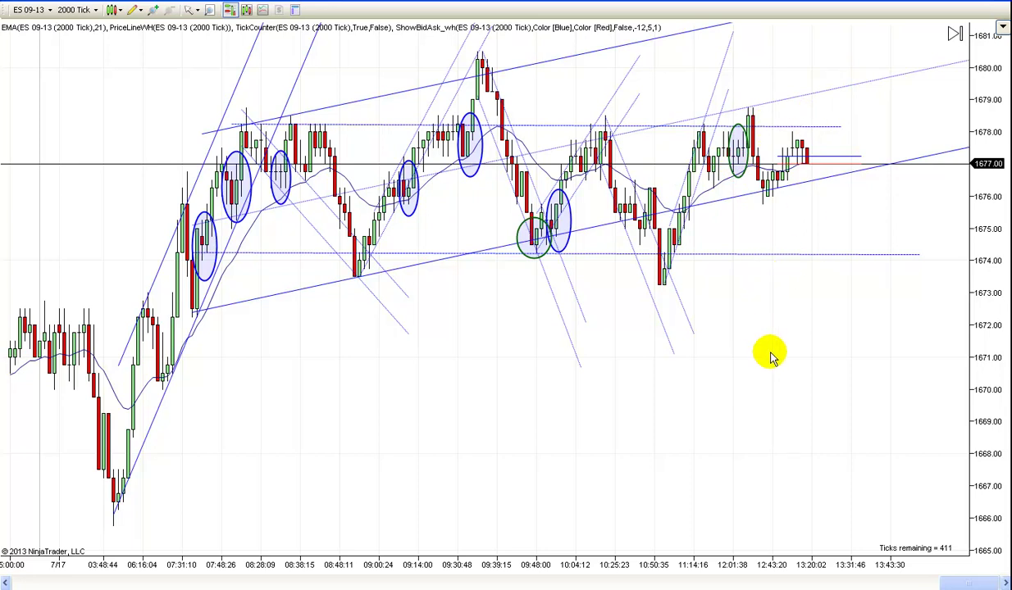
{"action": "mouse_move", "coordinate": [759, 357]}
{"action": "left_mouse_down"}
{"action": "mouse_move", "coordinate": [771, 356]}
{"action": "mouse_move", "coordinate": [753, 358]}
{"action": "left_mouse_up"}
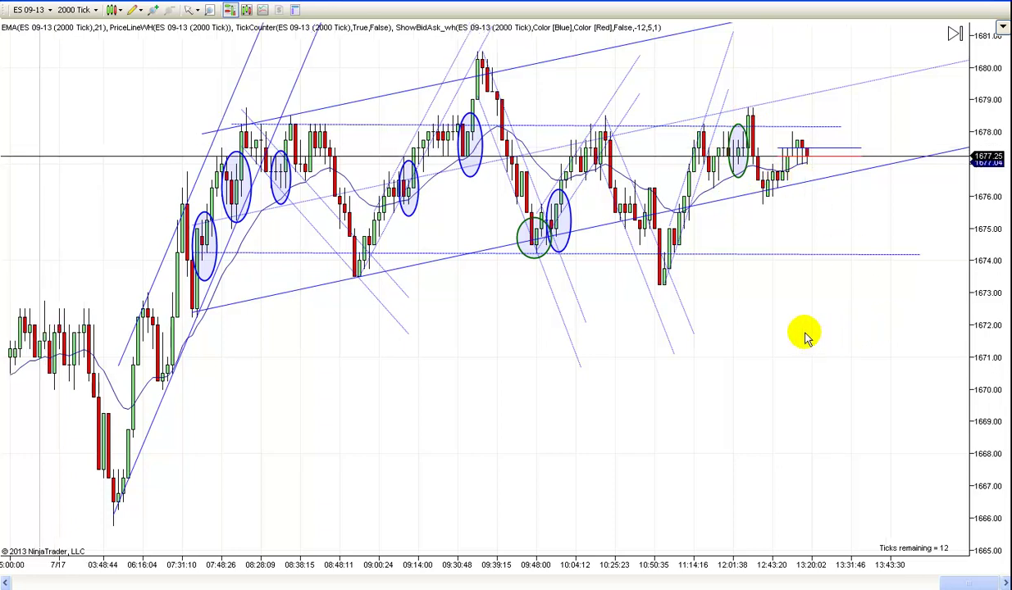
Check the price level of the latest swing high with the Cross Hair cursor, and restore the Pointer cursor
{"action": "left_click", "coordinate": [189, 11]}
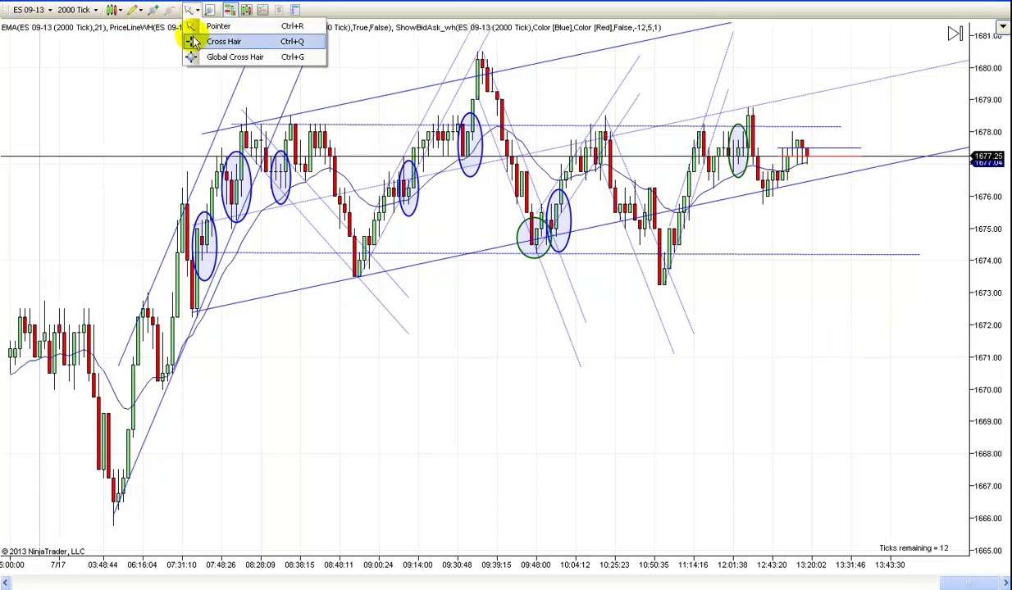
{"action": "left_click", "coordinate": [195, 35]}
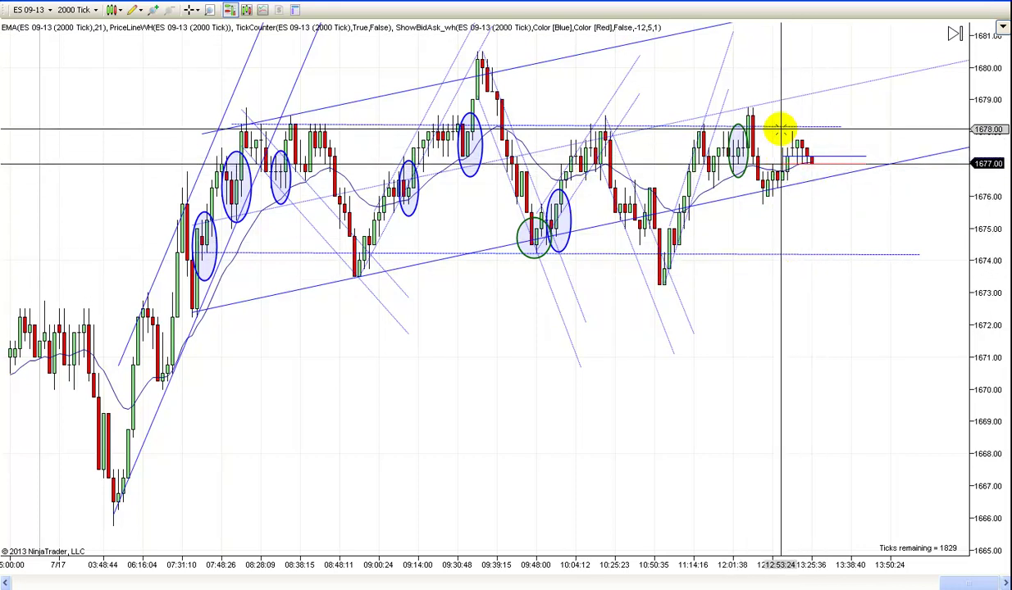
{"action": "left_click", "coordinate": [193, 10]}
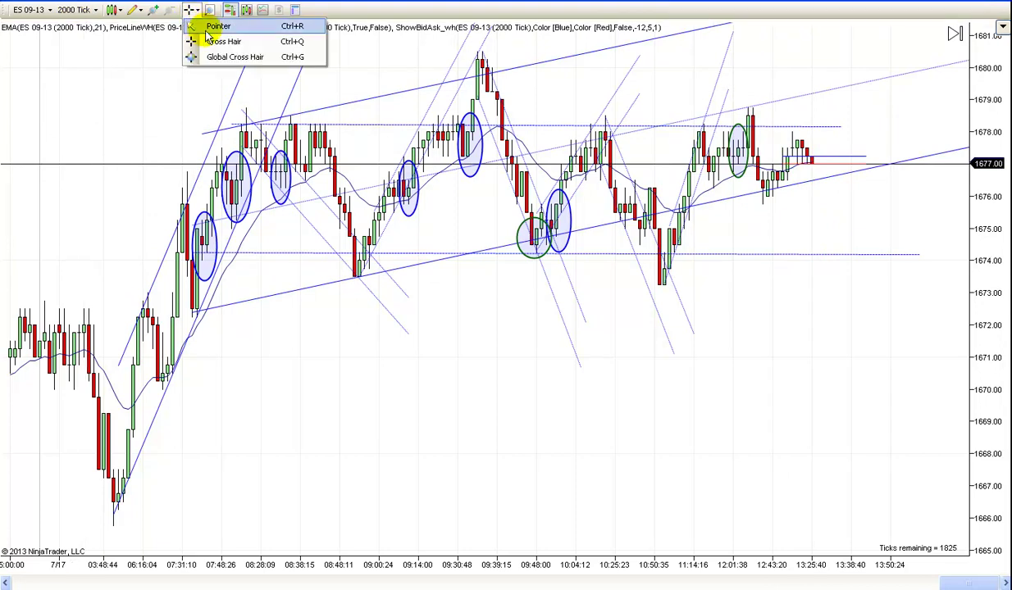
{"action": "left_click", "coordinate": [212, 31]}
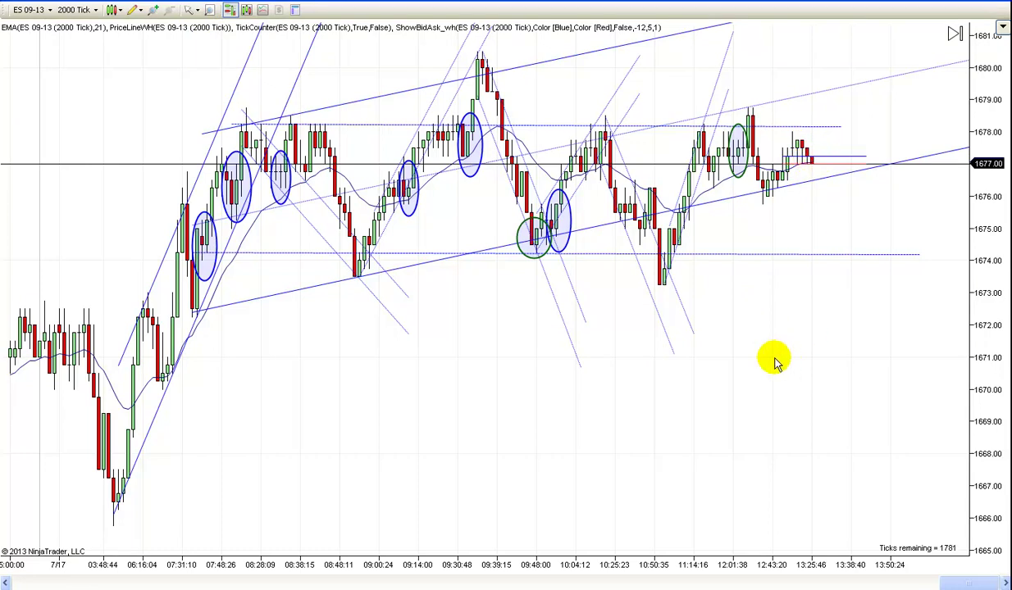
Examine the 7/17 session's price action, its channels and the circled setups from the early rally to the latest bars
{"action": "mouse_move", "coordinate": [762, 364]}
{"action": "left_mouse_down"}
{"action": "mouse_move", "coordinate": [715, 363]}
{"action": "mouse_move", "coordinate": [773, 363]}
{"action": "left_mouse_up"}
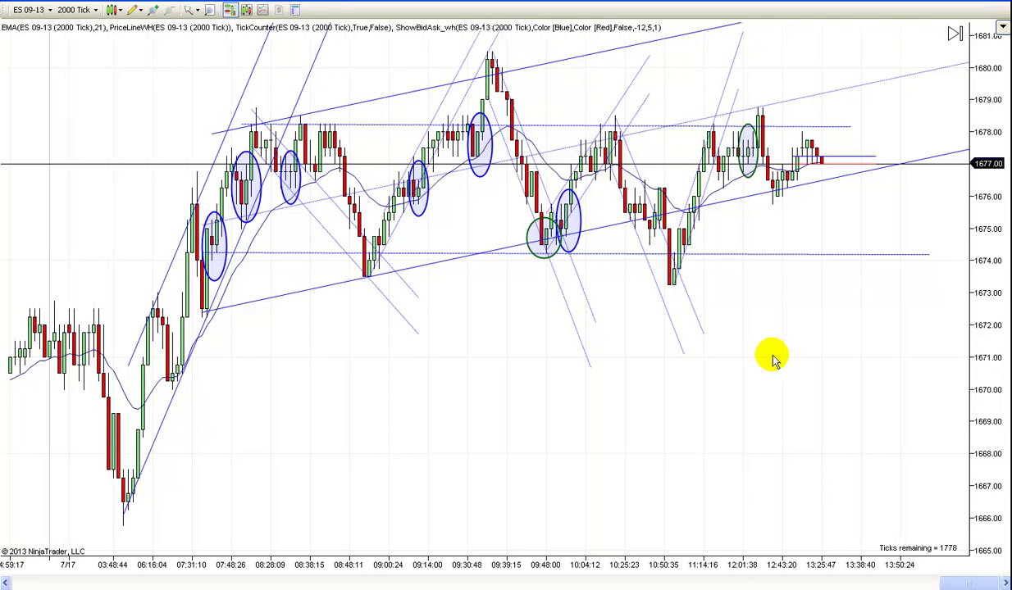
{"action": "scroll", "coordinate": [773, 359], "scroll_direction": "up", "scroll_amount": 3}
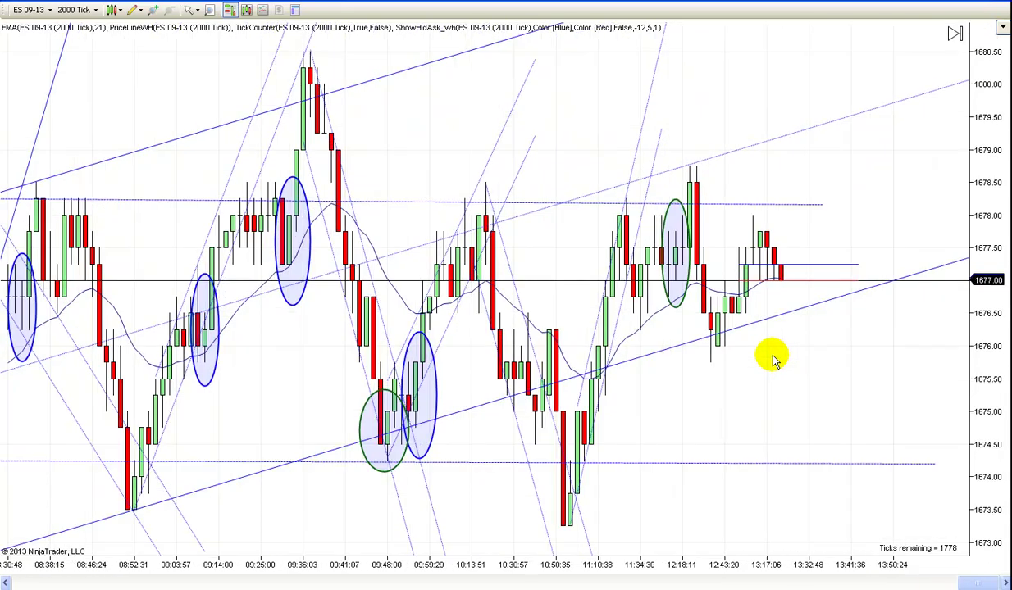
{"action": "scroll", "coordinate": [727, 403], "scroll_direction": "up", "scroll_amount": 10}
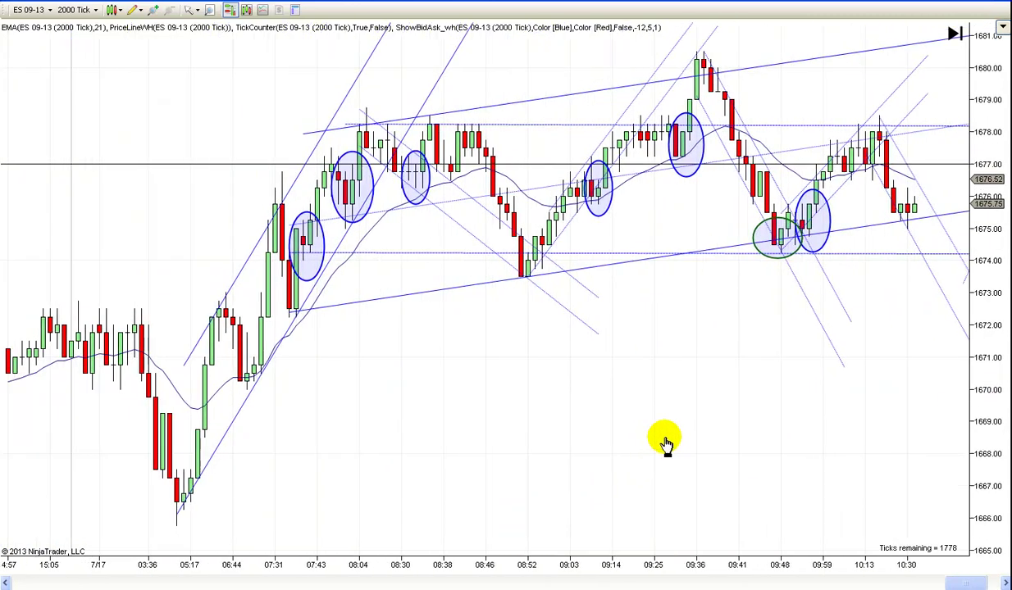
{"action": "scroll", "coordinate": [666, 444], "scroll_direction": "up", "scroll_amount": 2}
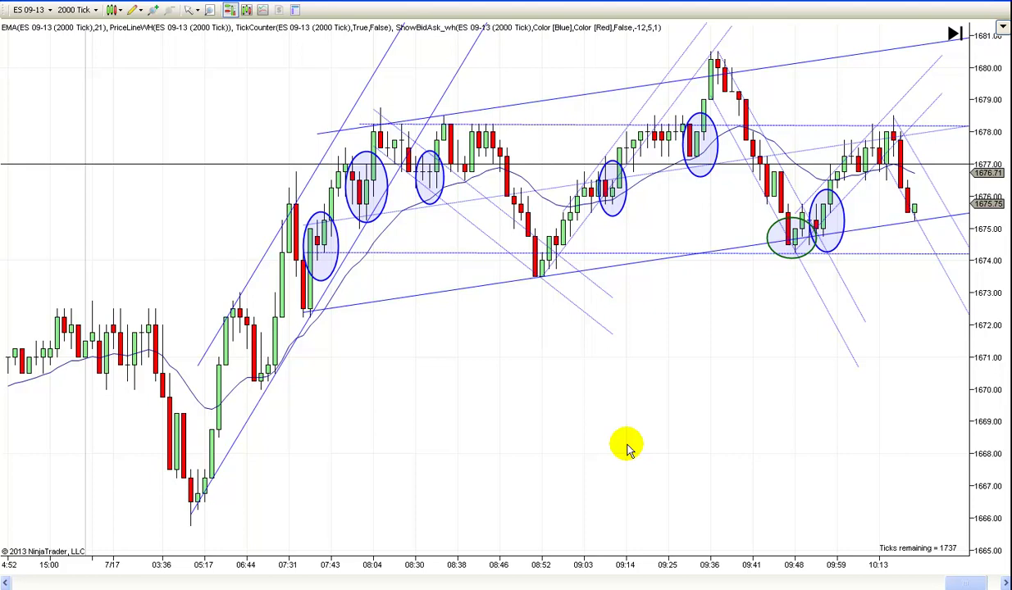
{"action": "left_click_drag", "start_coordinate": [627, 450], "coordinate": [605, 453]}
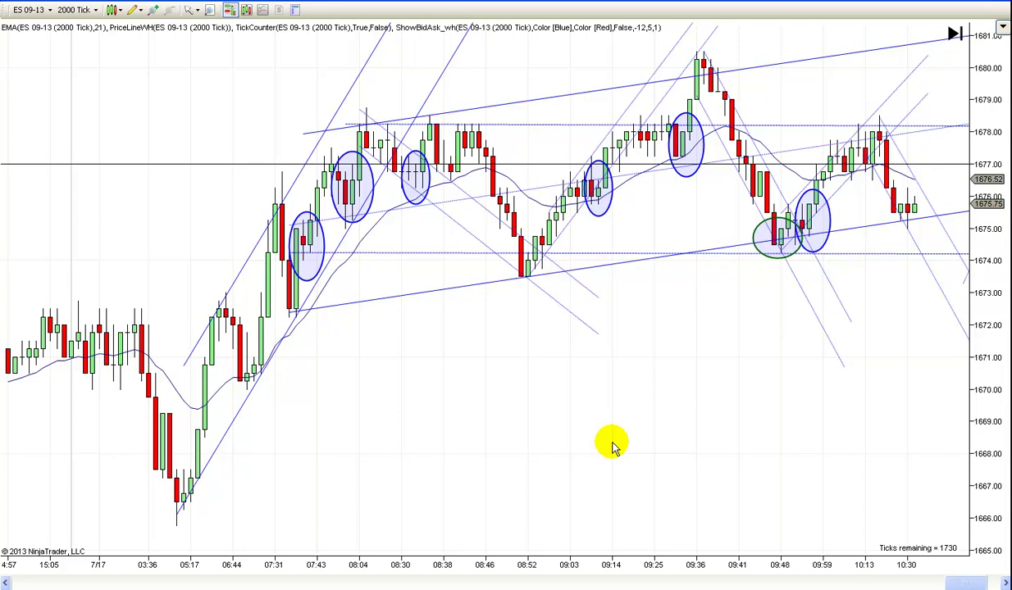
{"action": "left_click_drag", "start_coordinate": [611, 449], "coordinate": [593, 451]}
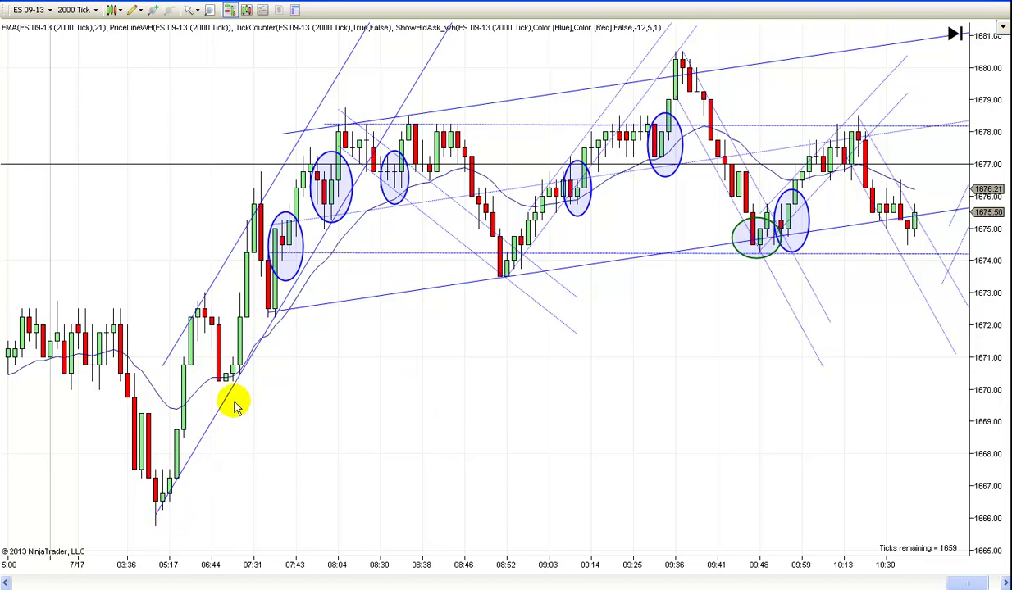
{"action": "left_click_drag", "start_coordinate": [338, 165], "coordinate": [339, 156]}
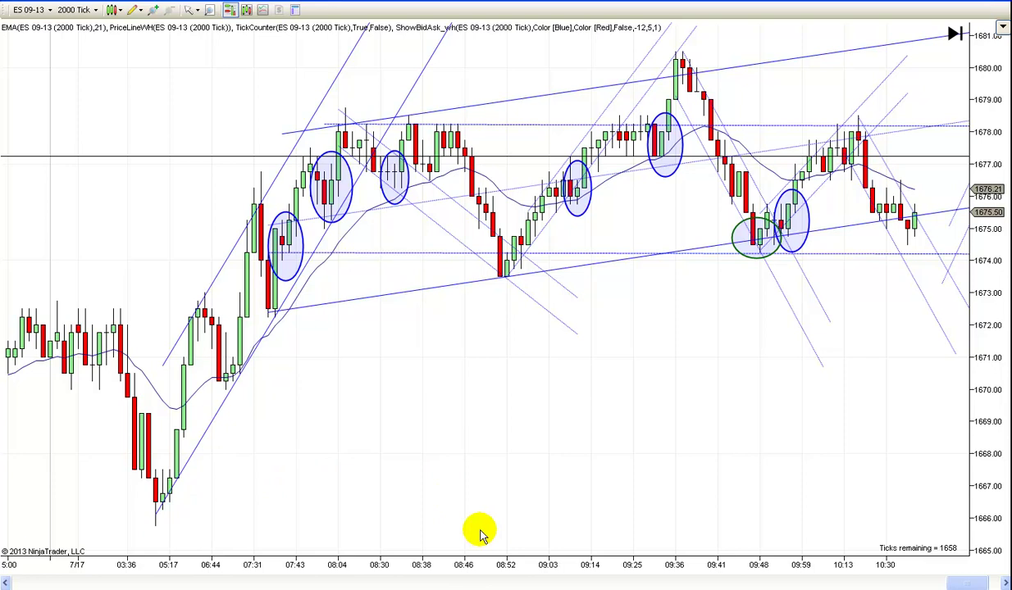
{"action": "key", "text": "ctrl+z"}
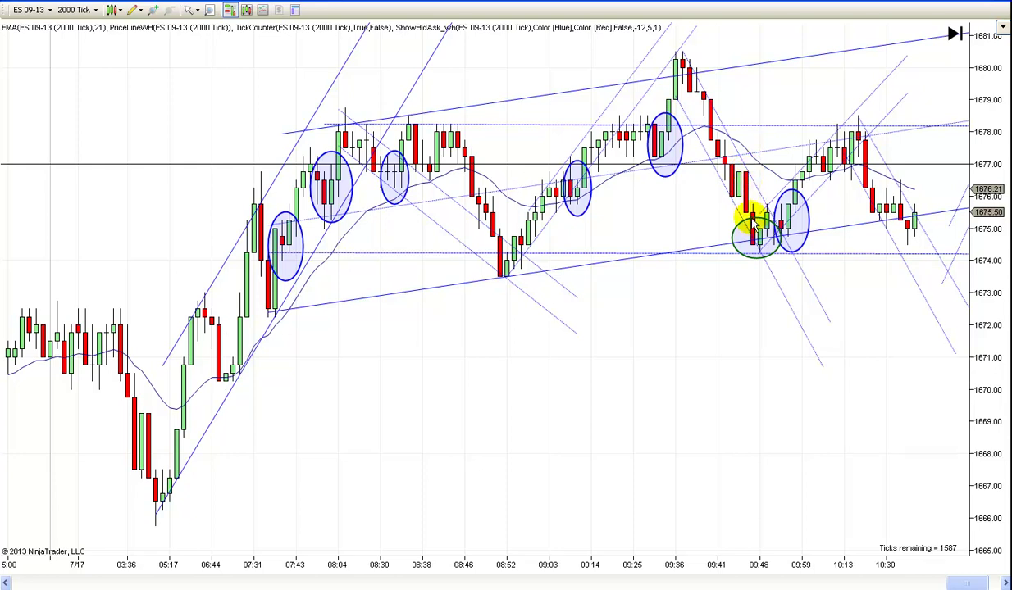
{"action": "scroll", "coordinate": [574, 406], "scroll_direction": "down", "scroll_amount": 2}
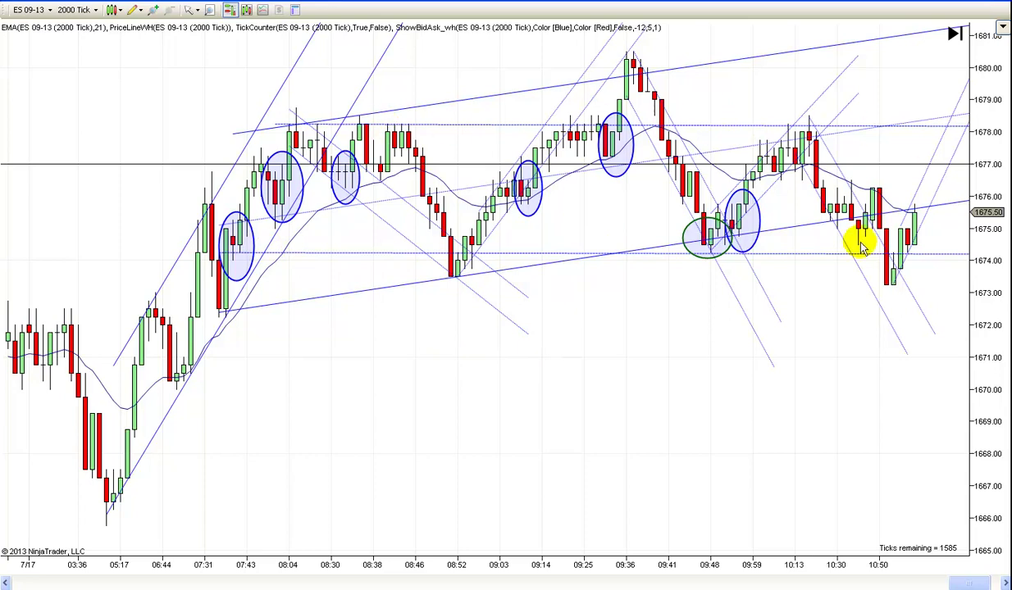
{"action": "scroll", "coordinate": [697, 415], "scroll_direction": "down", "scroll_amount": 5}
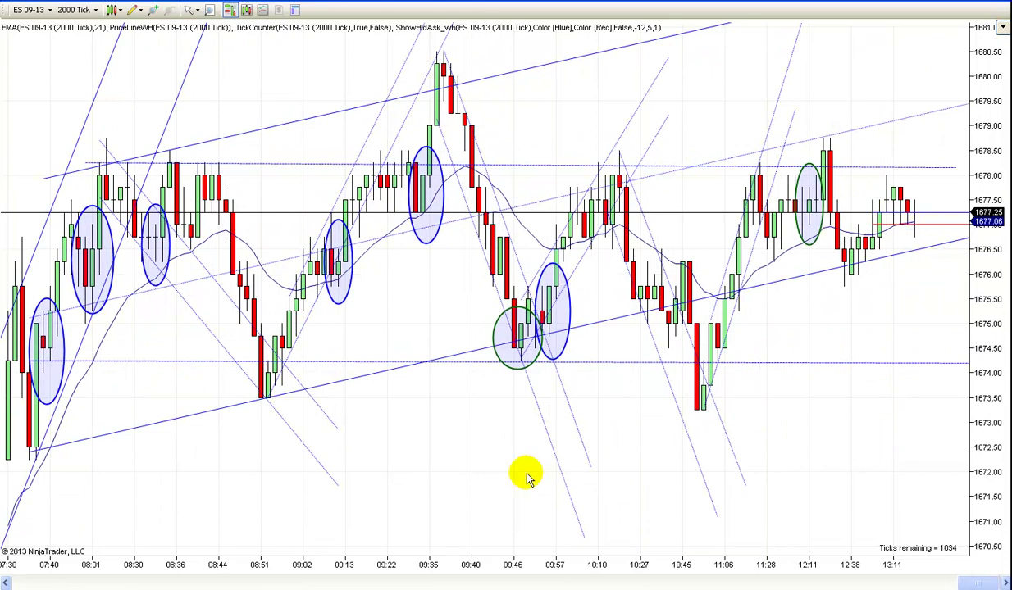
Draw a descending trend line along the 7/16 session's swing highs, from about 1679.50 down to about 1673.25
{"action": "left_click_drag", "start_coordinate": [501, 487], "coordinate": [638, 474]}
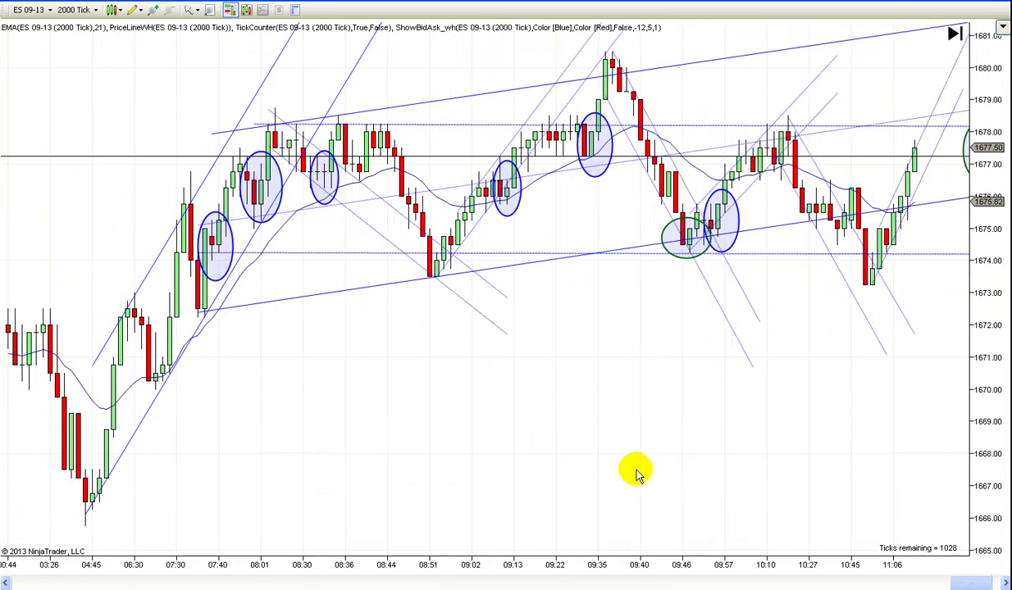
{"action": "left_click_drag", "start_coordinate": [343, 469], "coordinate": [700, 429]}
{"action": "left_click_drag", "start_coordinate": [314, 457], "coordinate": [796, 398]}
{"action": "left_click_drag", "start_coordinate": [407, 464], "coordinate": [718, 407]}
{"action": "left_click_drag", "start_coordinate": [369, 385], "coordinate": [616, 353]}
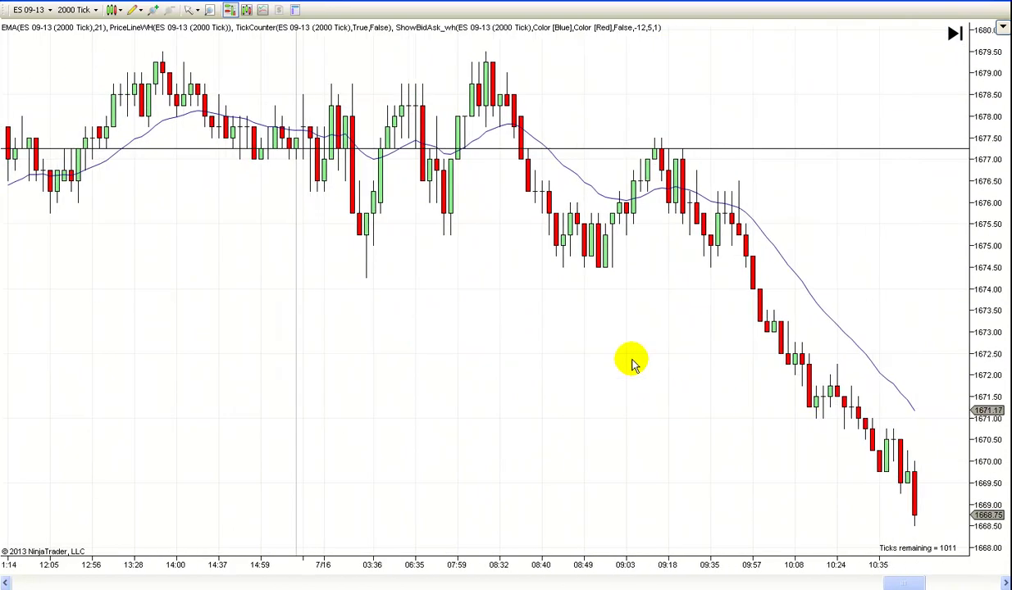
{"action": "left_click_drag", "start_coordinate": [698, 458], "coordinate": [553, 407]}
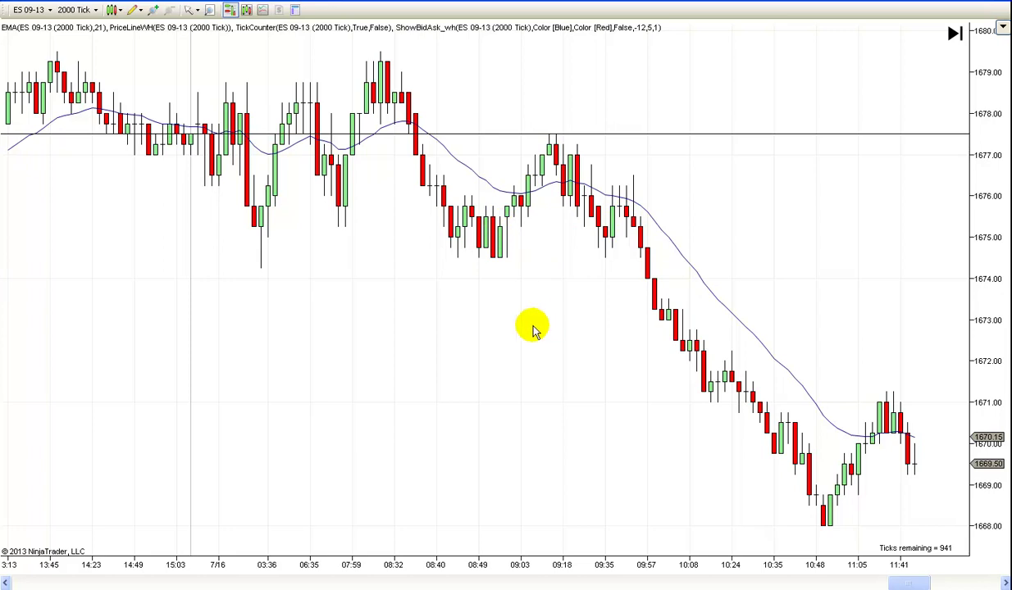
{"action": "left_click", "coordinate": [131, 12]}
{"action": "left_click", "coordinate": [97, 74]}
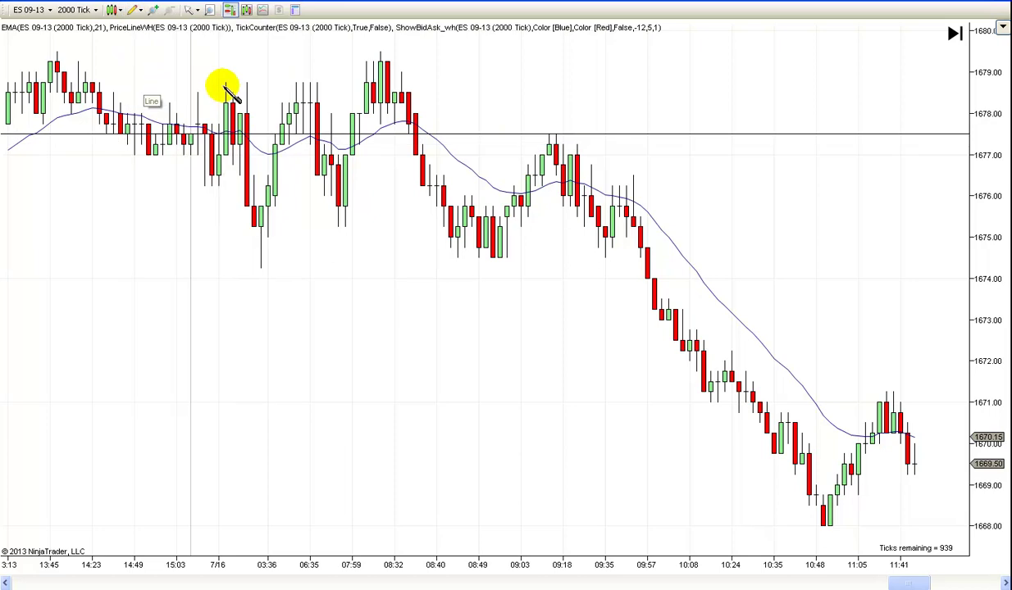
{"action": "left_click", "coordinate": [358, 51]}
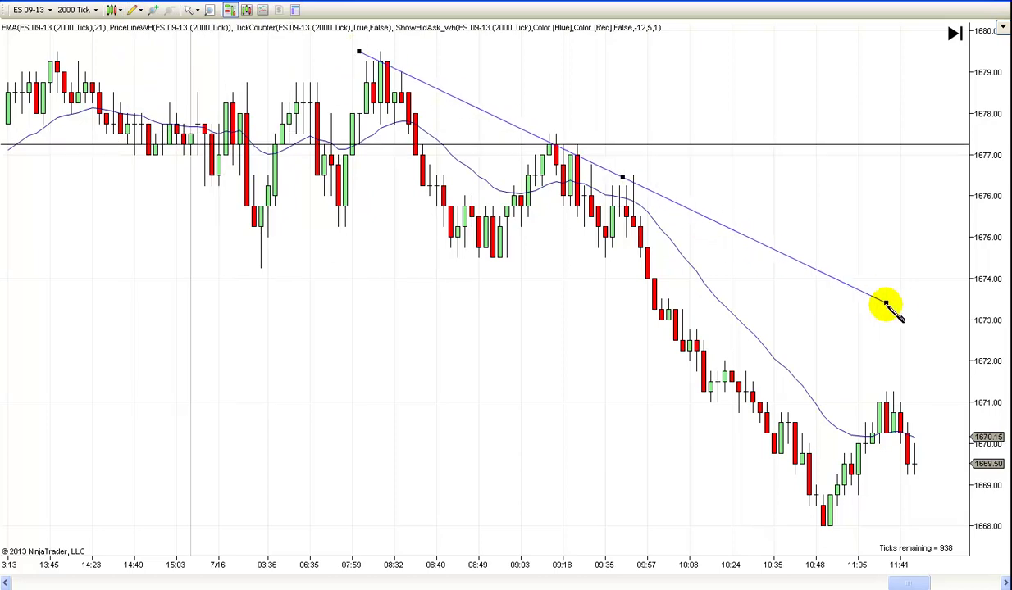
{"action": "left_click", "coordinate": [914, 305]}
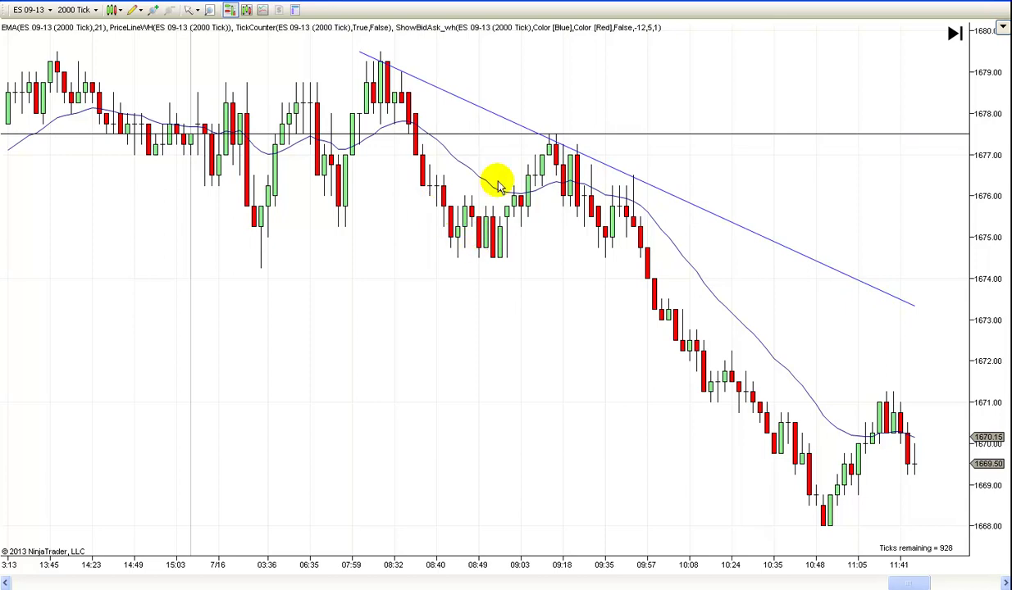
Duplicate the descending trend line and place the parallel copy along the swing lows to form a channel
{"action": "right_click", "coordinate": [520, 123]}
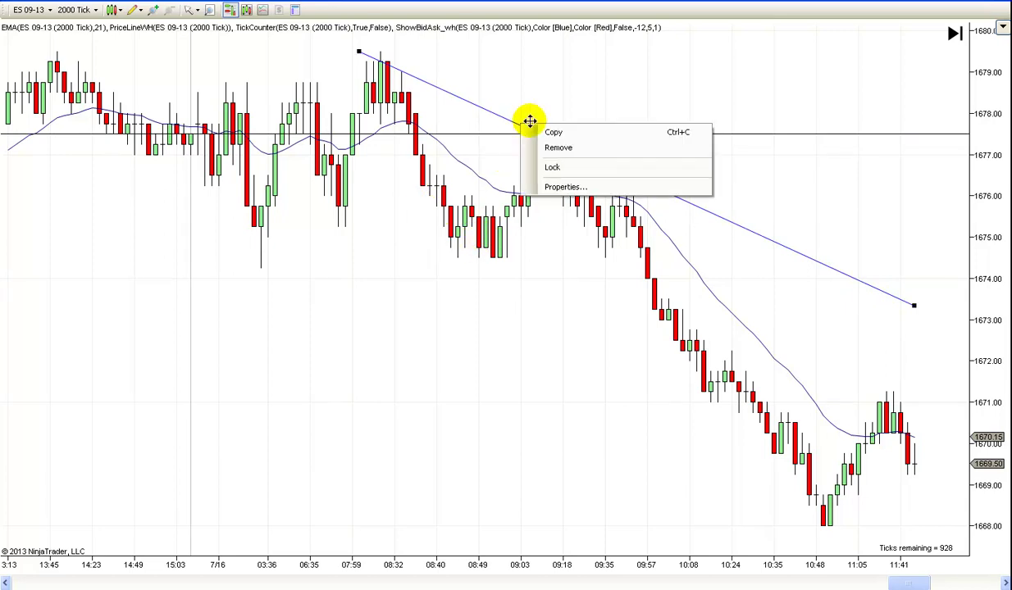
{"action": "left_click", "coordinate": [542, 135]}
{"action": "right_click", "coordinate": [575, 94]}
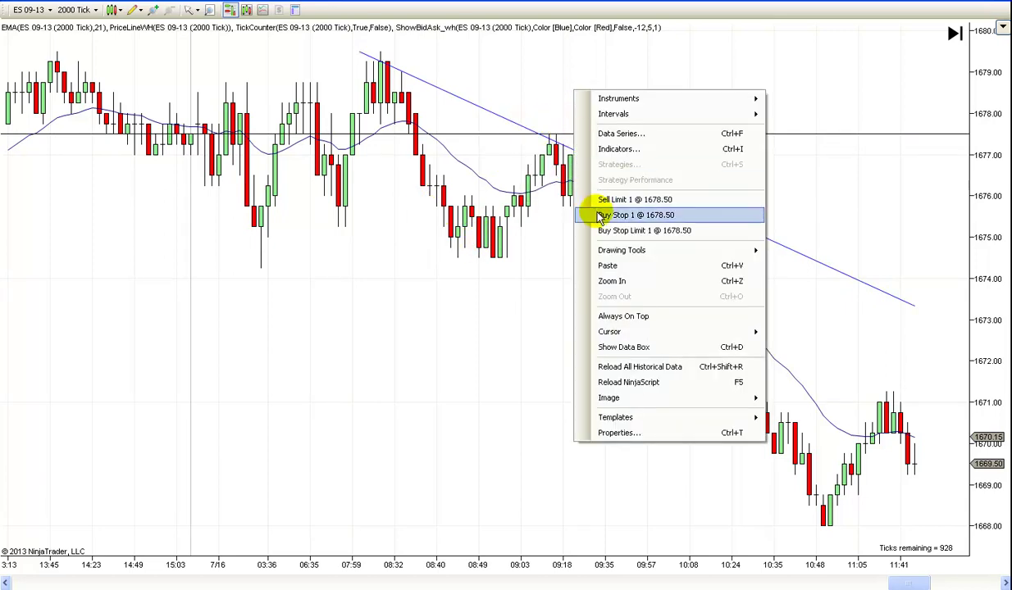
{"action": "left_click", "coordinate": [714, 266]}
{"action": "left_click_drag", "start_coordinate": [501, 115], "coordinate": [459, 250]}
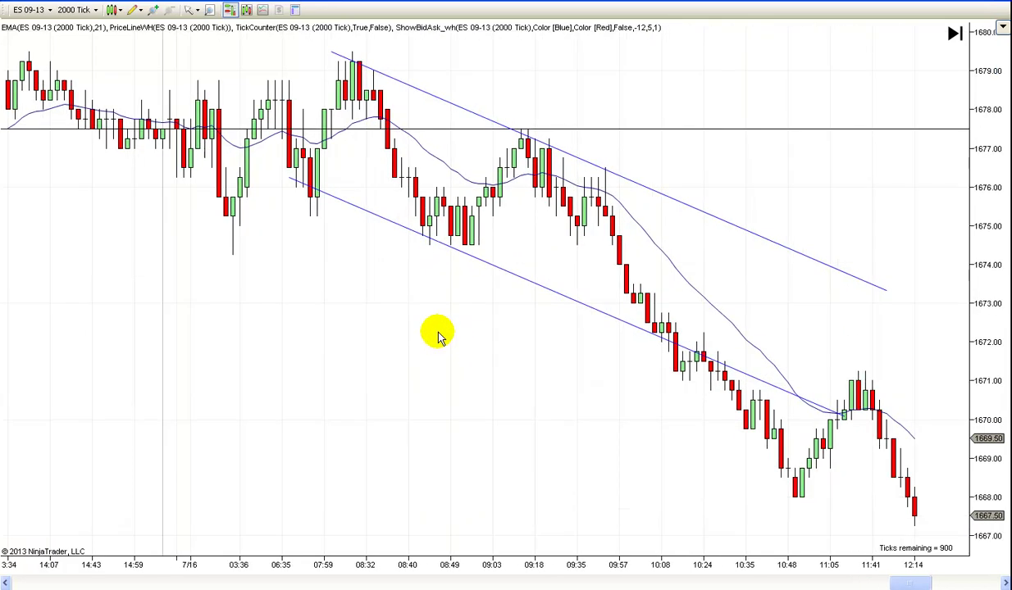
Draw a horizontal support line from the early 7/16 low across the session, and align it with the lows at about 1674.50
{"action": "left_click", "coordinate": [133, 10]}
{"action": "left_click", "coordinate": [145, 78]}
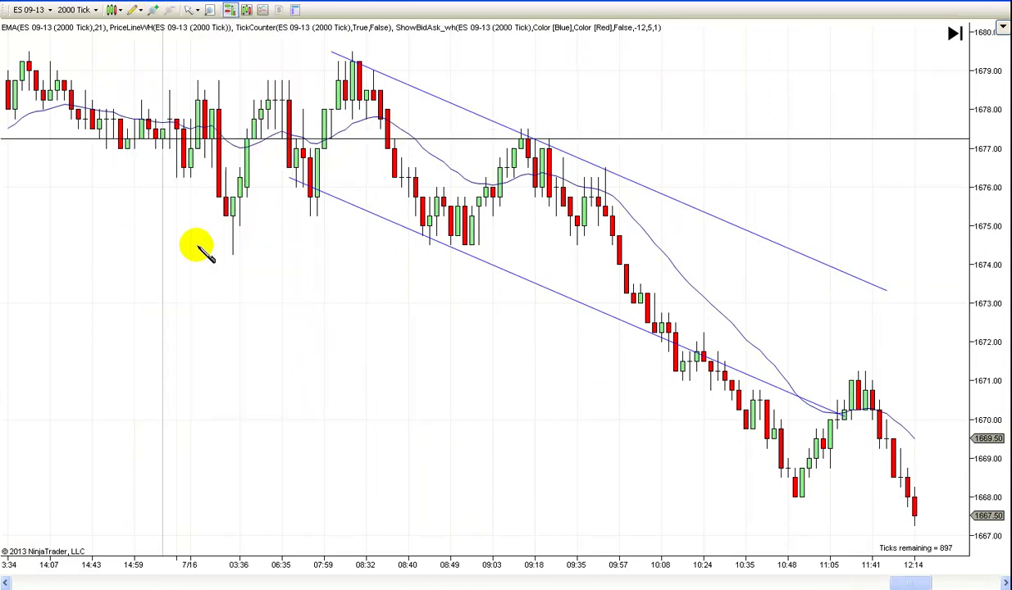
{"action": "left_click", "coordinate": [204, 216]}
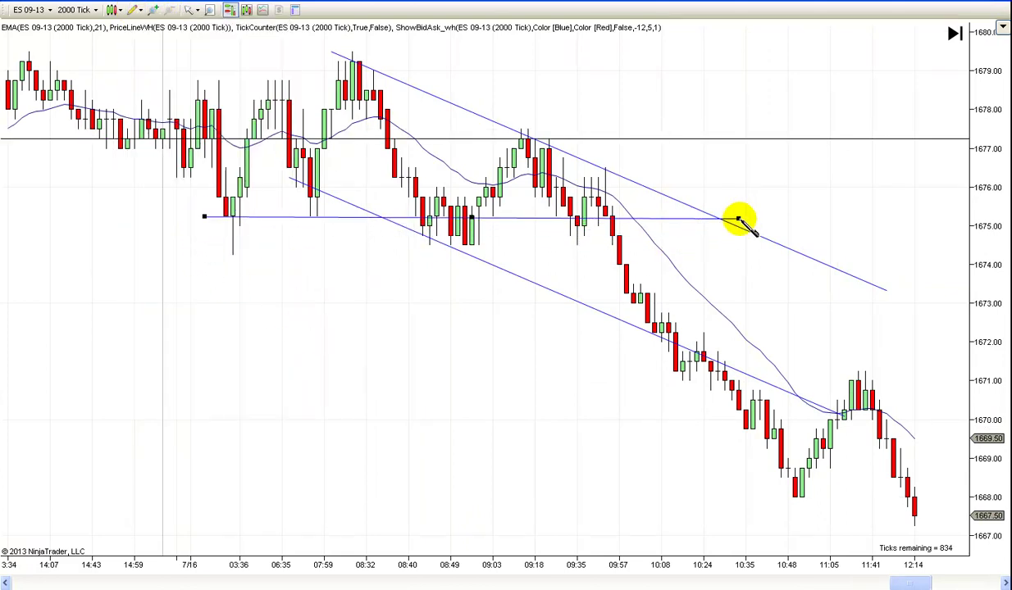
{"action": "left_click", "coordinate": [738, 219]}
{"action": "left_click_drag", "start_coordinate": [492, 218], "coordinate": [499, 245]}
Format the horizontal support line as a thicker dashed line
{"action": "double_click", "coordinate": [499, 244]}
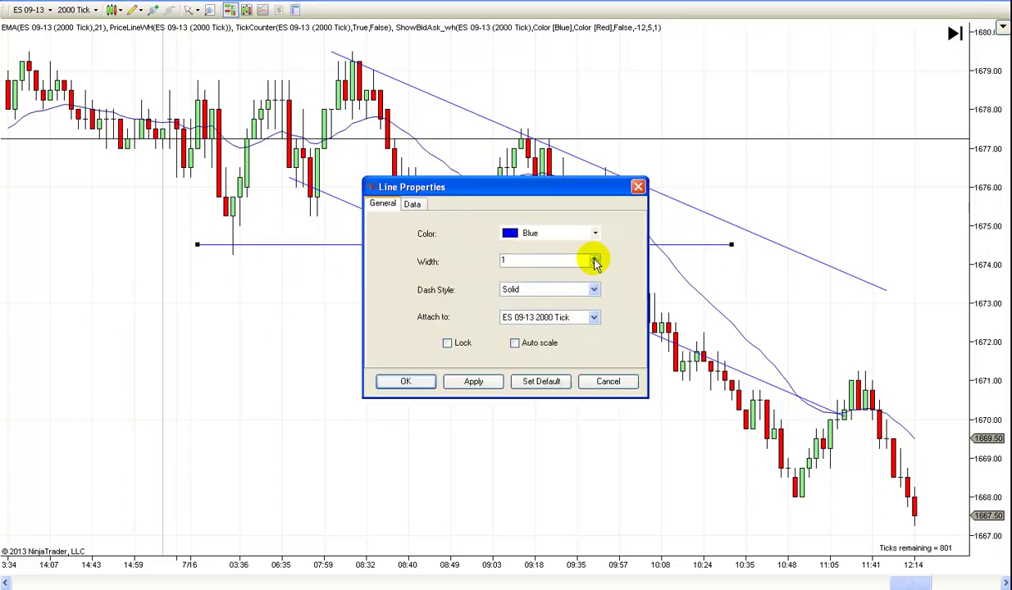
{"action": "left_click", "coordinate": [574, 289]}
{"action": "left_click", "coordinate": [566, 312]}
{"action": "left_click", "coordinate": [473, 382]}
{"action": "left_click", "coordinate": [406, 381]}
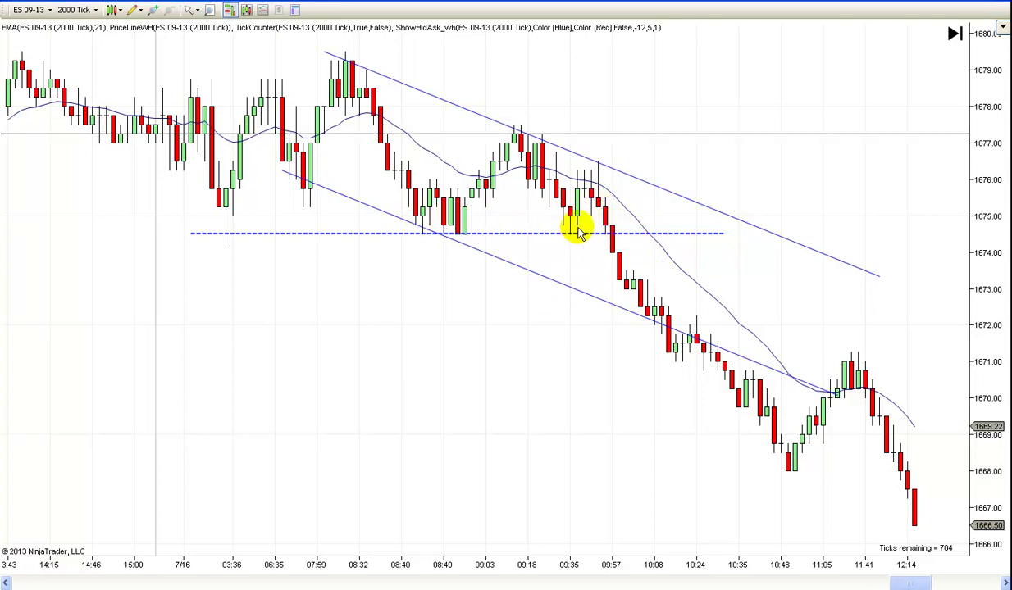
{"action": "scroll", "coordinate": [745, 322], "scroll_direction": "down", "scroll_amount": 3}
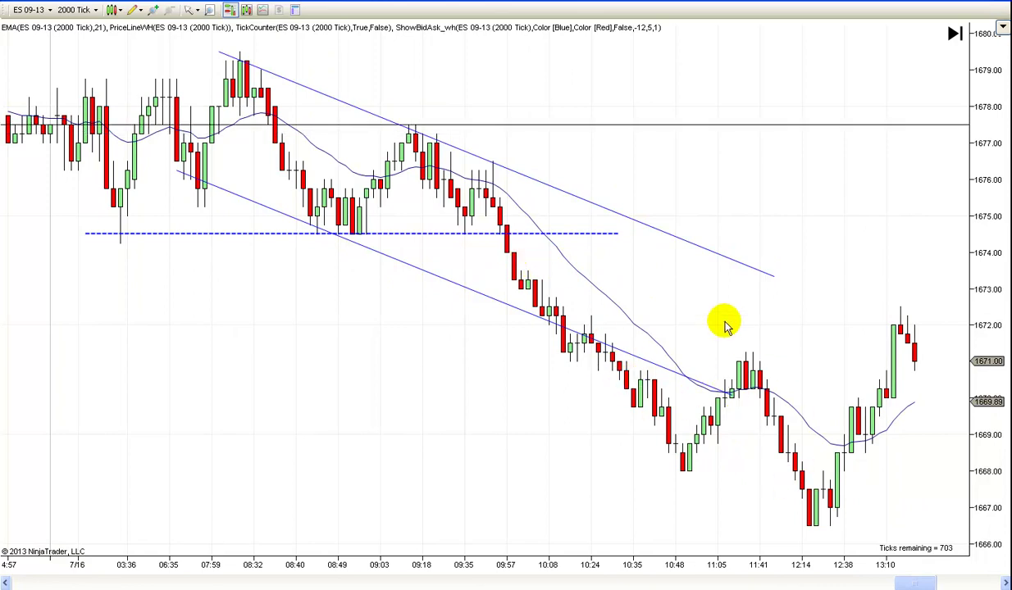
{"action": "scroll", "coordinate": [747, 316], "scroll_direction": "up", "scroll_amount": 3}
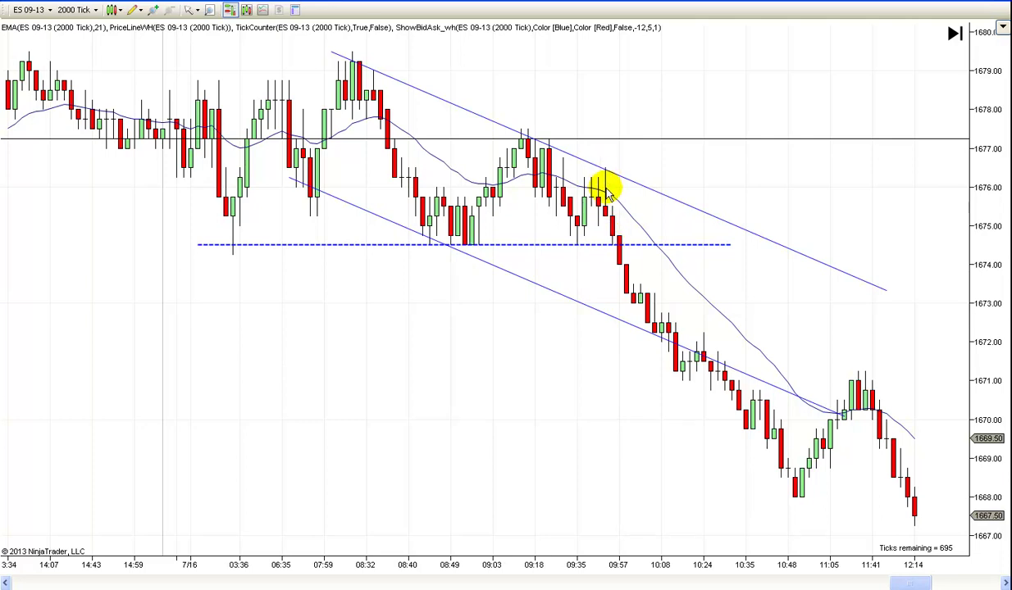
{"action": "left_click_drag", "start_coordinate": [529, 152], "coordinate": [549, 141]}
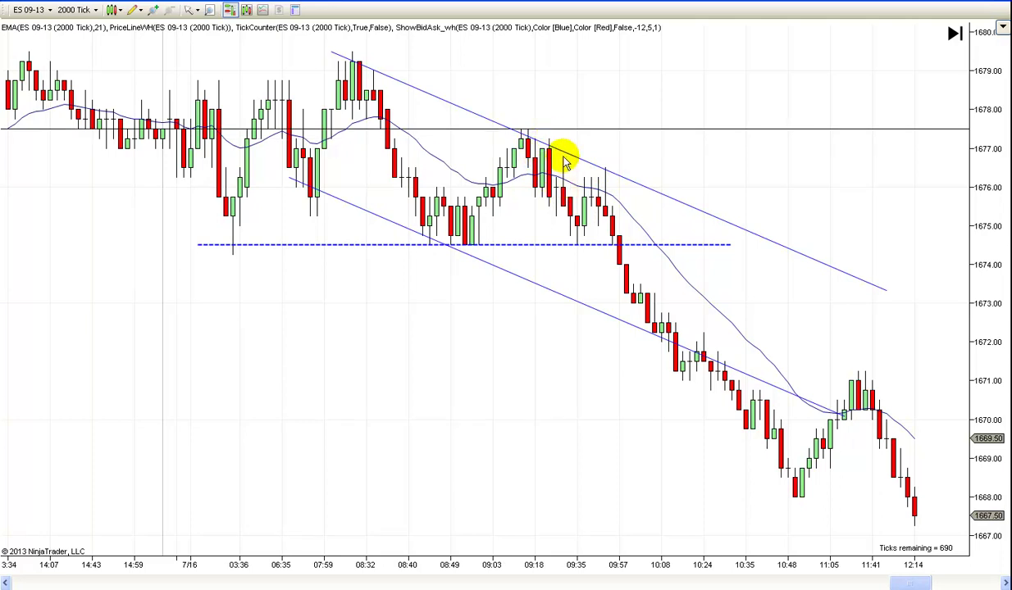
{"action": "key", "text": "ctrl+z"}
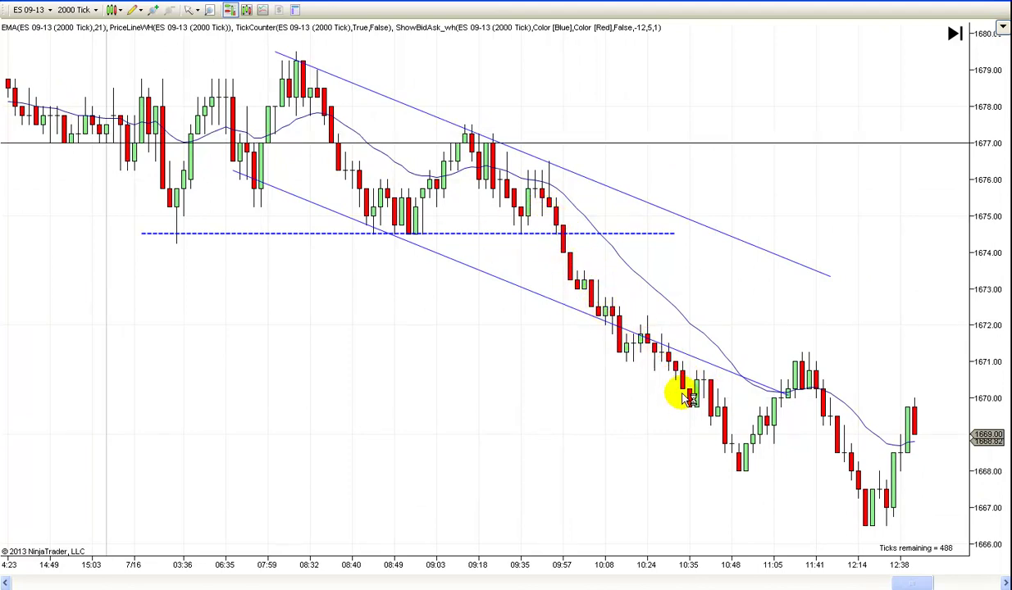
{"action": "left_click_drag", "start_coordinate": [413, 445], "coordinate": [525, 461]}
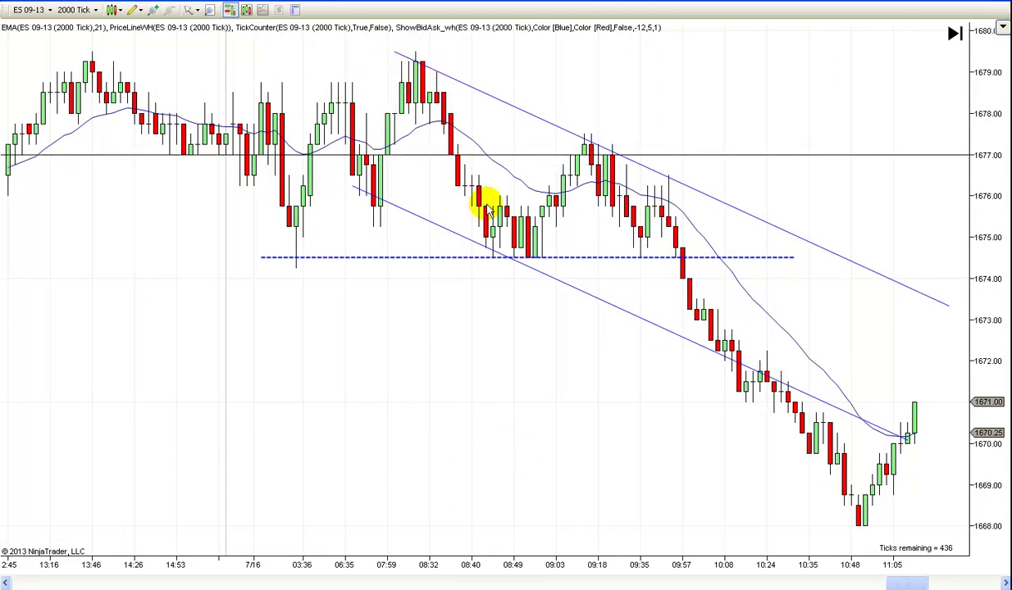
Examine the 7/16 session's price action against the descending channel and the dashed support line at about 1674.50
{"action": "scroll", "coordinate": [500, 410], "scroll_direction": "up", "scroll_amount": 2}
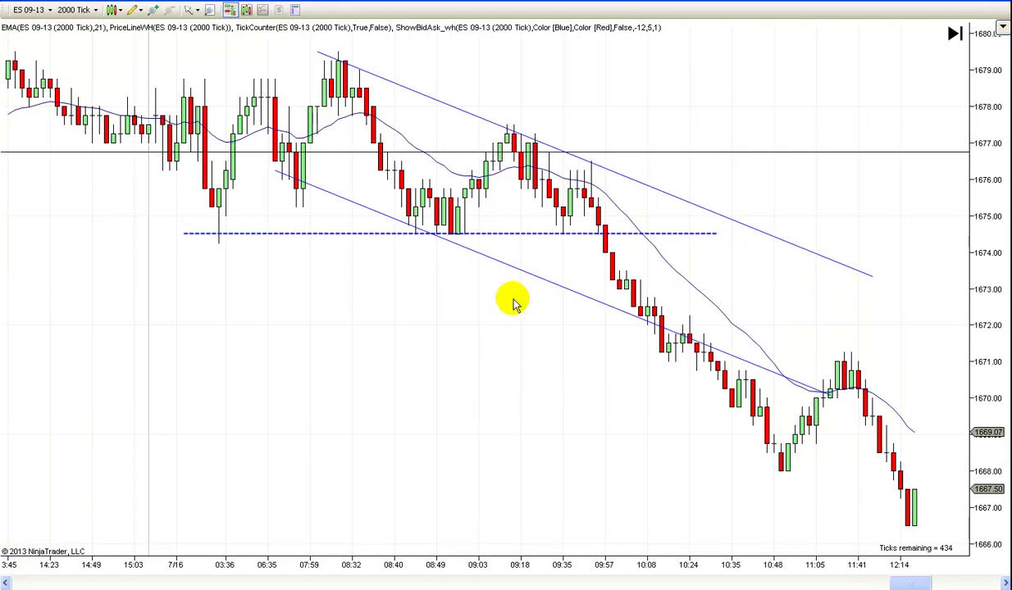
{"action": "scroll", "coordinate": [476, 333], "scroll_direction": "up", "scroll_amount": 2}
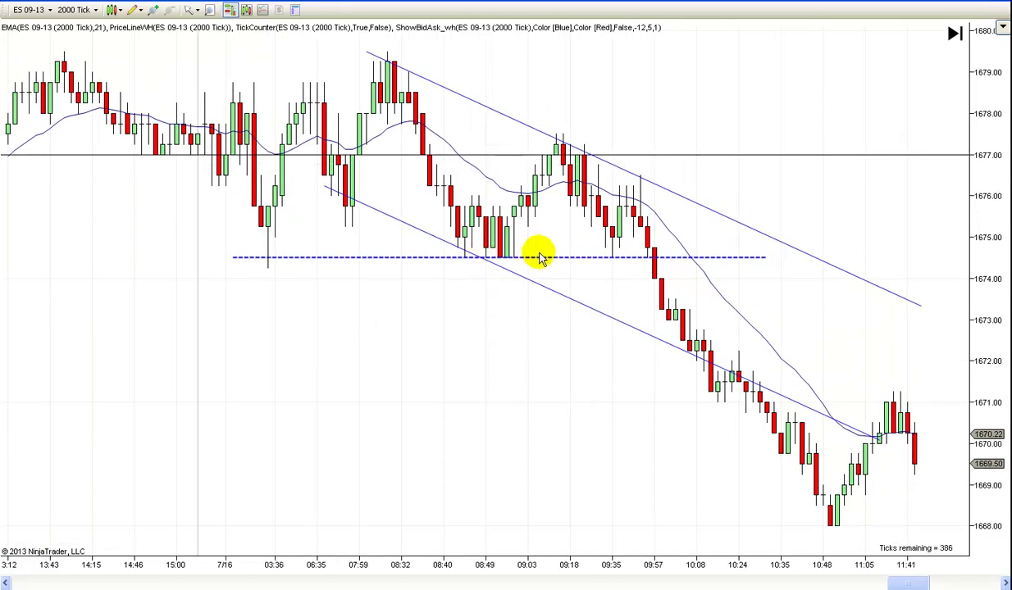
{"action": "scroll", "coordinate": [449, 415], "scroll_direction": "down", "scroll_amount": 2}
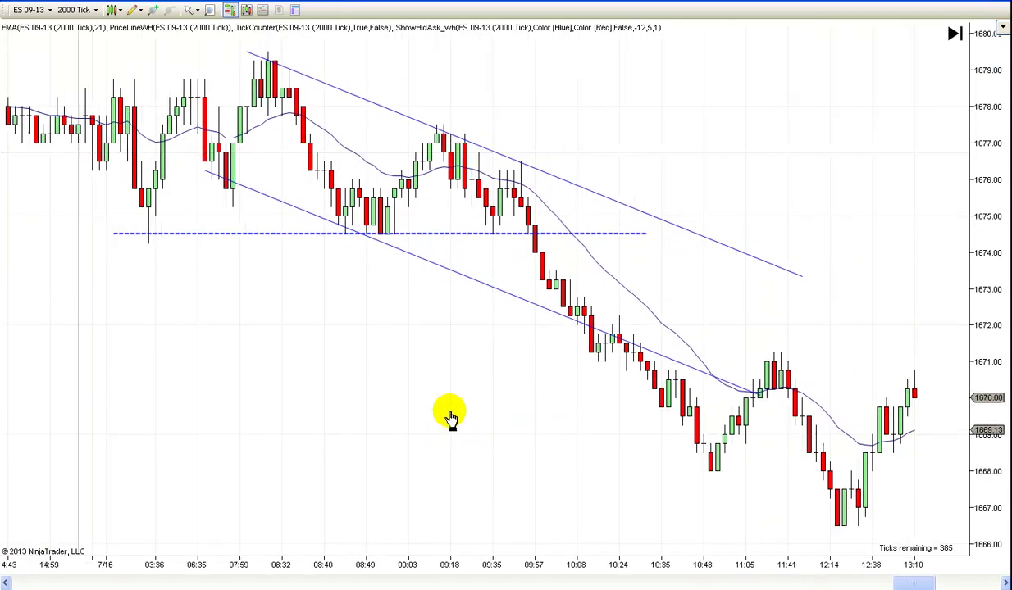
{"action": "scroll", "coordinate": [449, 402], "scroll_direction": "down", "scroll_amount": 2}
{"action": "scroll", "coordinate": [450, 400], "scroll_direction": "down", "scroll_amount": 1}
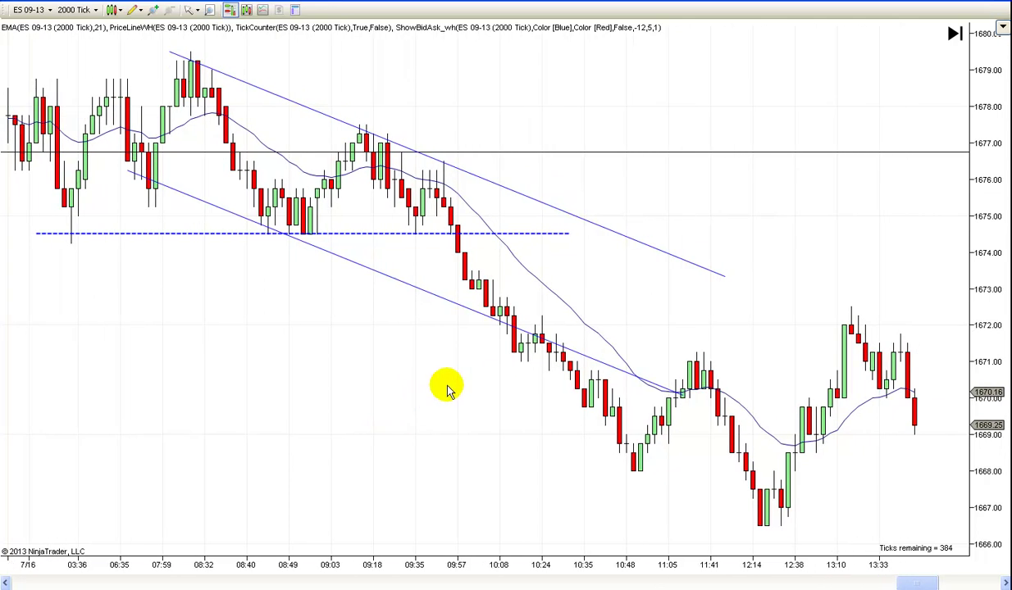
{"action": "left_click_drag", "start_coordinate": [449, 391], "coordinate": [683, 400]}
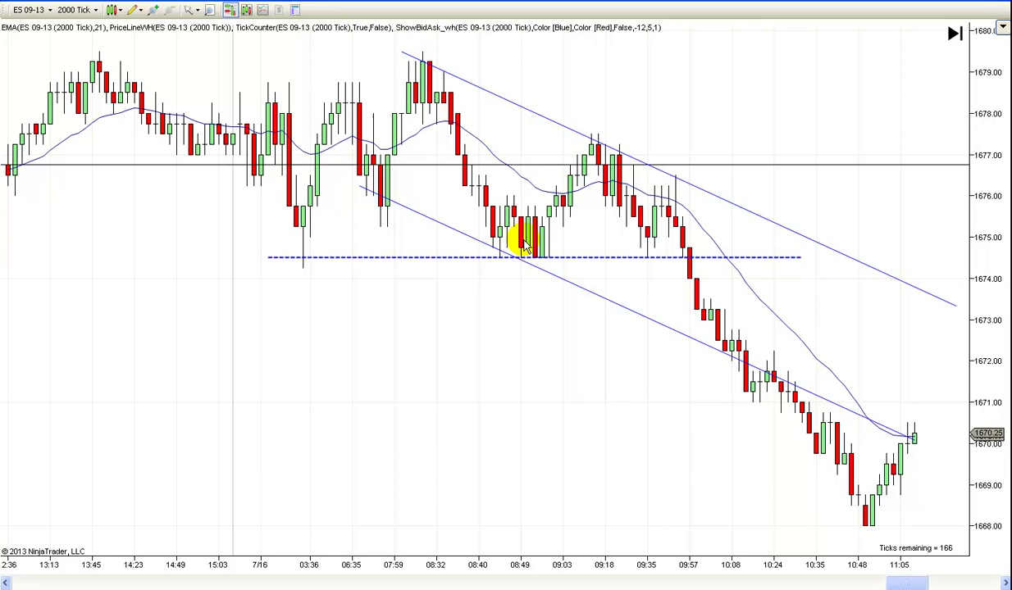
{"action": "scroll", "coordinate": [454, 328], "scroll_direction": "down", "scroll_amount": 3}
{"action": "left_click_drag", "start_coordinate": [436, 310], "coordinate": [472, 316]}
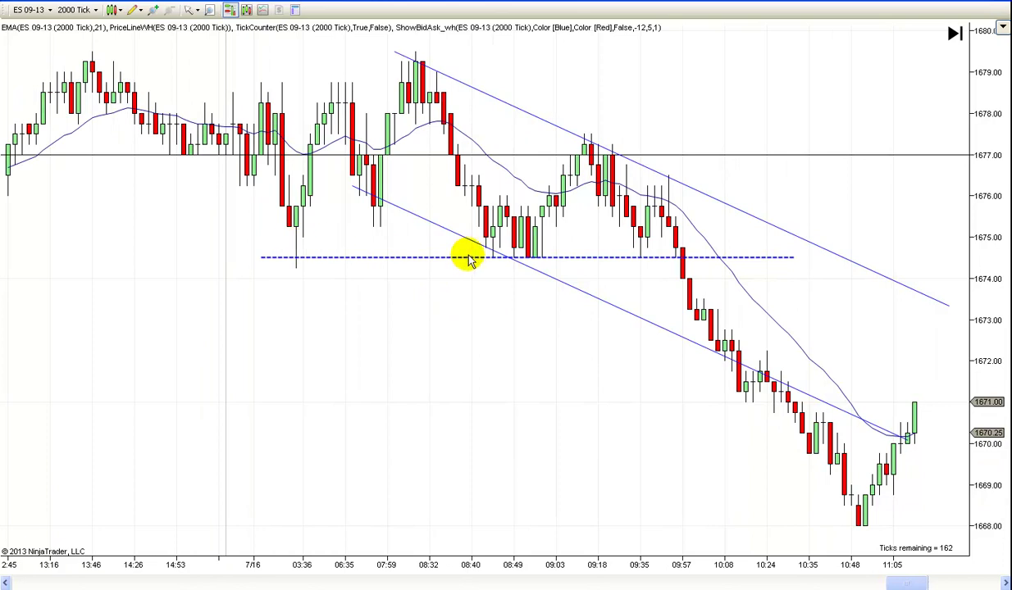
{"action": "left_click_drag", "start_coordinate": [495, 319], "coordinate": [433, 335]}
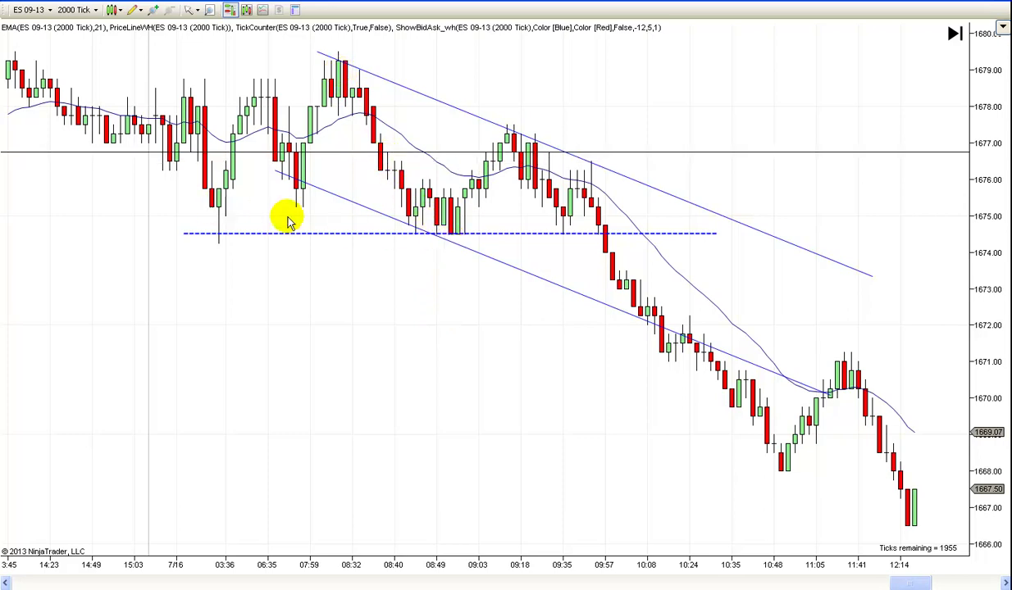
Move the chart forward to the 7/17 session and examine the rising channels and circled pullbacks up to about 09:48
{"action": "scroll", "coordinate": [459, 374], "scroll_direction": "right", "scroll_amount": 10}
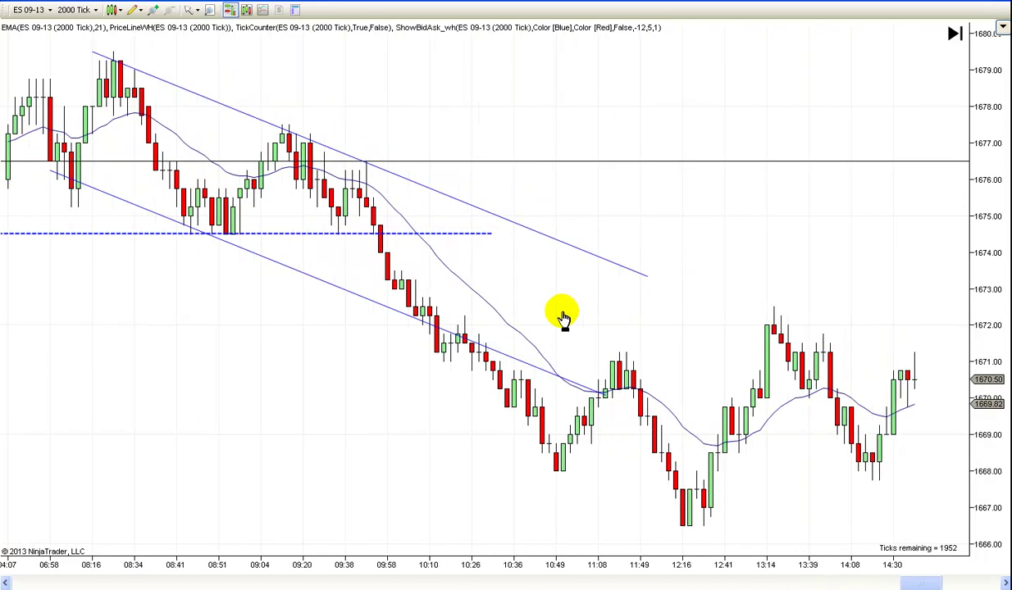
{"action": "left_click_drag", "start_coordinate": [786, 220], "coordinate": [436, 233]}
{"action": "left_click_drag", "start_coordinate": [847, 396], "coordinate": [628, 401]}
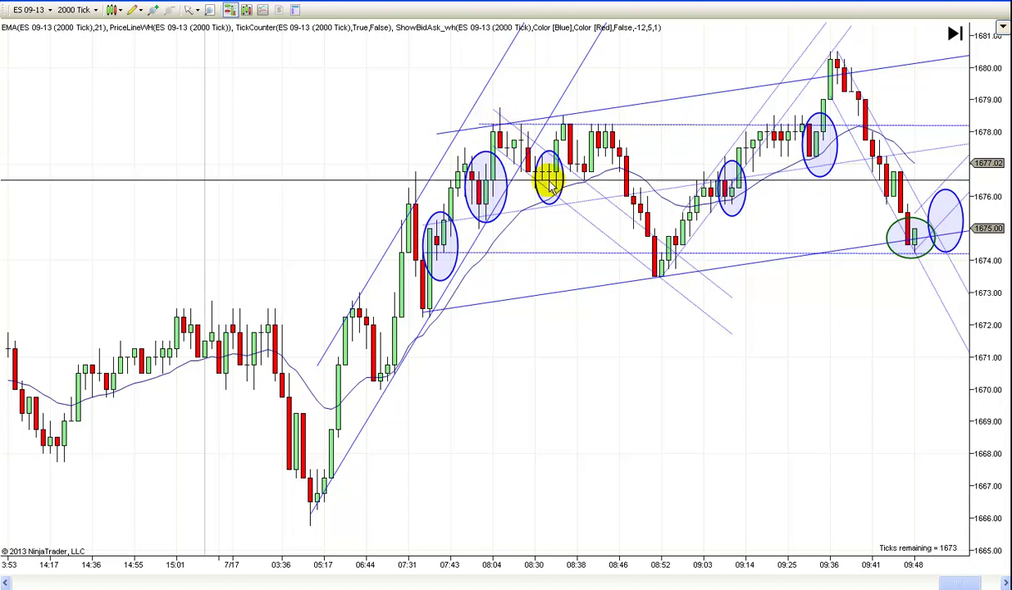
{"action": "mouse_move", "coordinate": [607, 346]}
{"action": "left_mouse_down"}
{"action": "mouse_move", "coordinate": [616, 345]}
{"action": "mouse_move", "coordinate": [601, 379]}
{"action": "mouse_move", "coordinate": [590, 377]}
{"action": "left_mouse_up"}
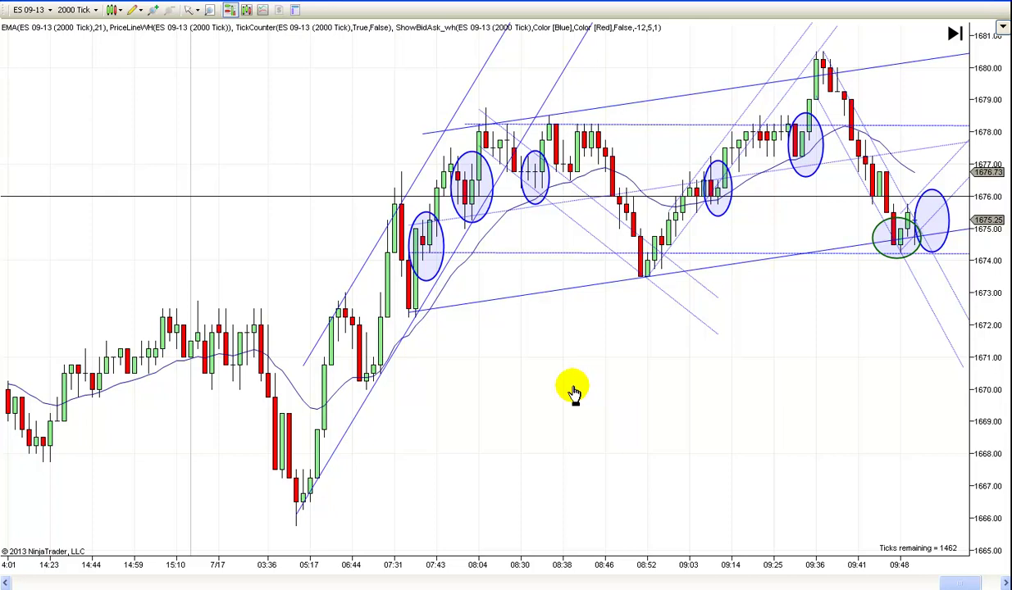
{"action": "left_click_drag", "start_coordinate": [574, 393], "coordinate": [560, 395]}
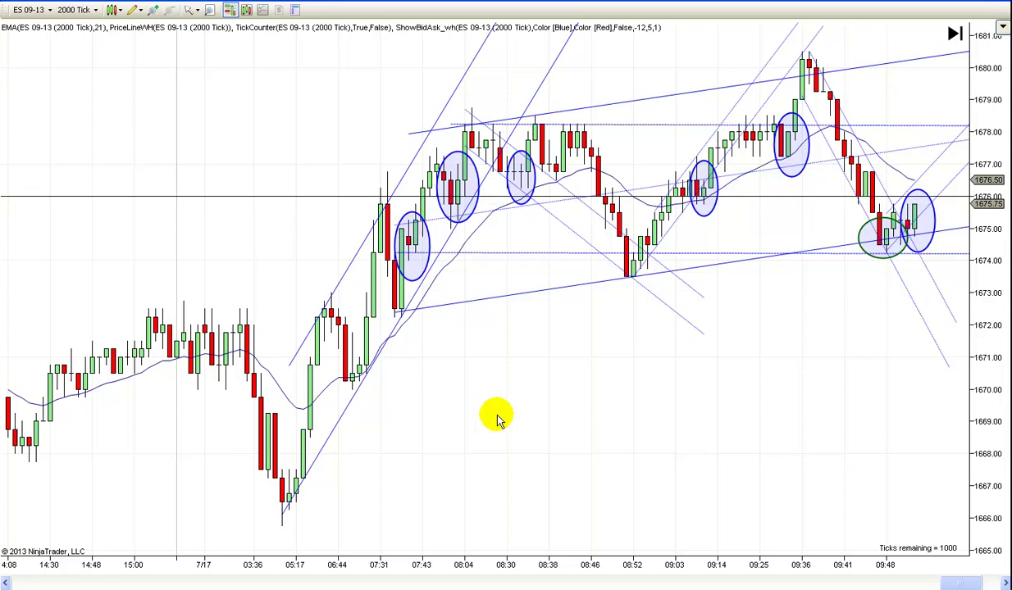
{"action": "left_click_drag", "start_coordinate": [492, 413], "coordinate": [549, 413]}
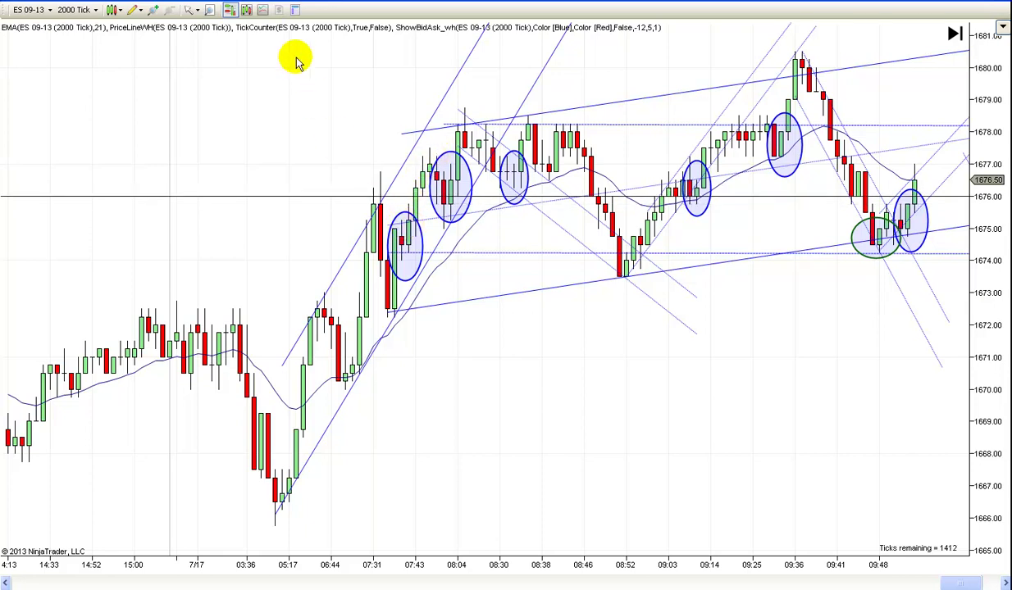
Use the Cross Hair cursor to inspect the 7/17 swing around 08:52, and restore the Pointer cursor
{"action": "left_click", "coordinate": [190, 10]}
{"action": "left_click", "coordinate": [223, 41]}
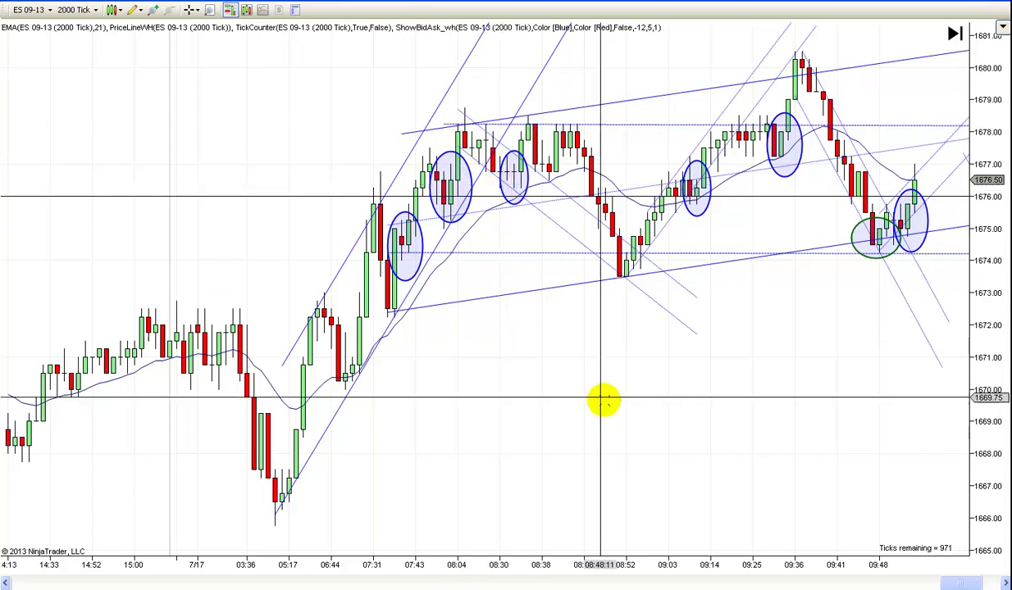
{"action": "scroll", "coordinate": [603, 400], "scroll_direction": "down", "scroll_amount": 2}
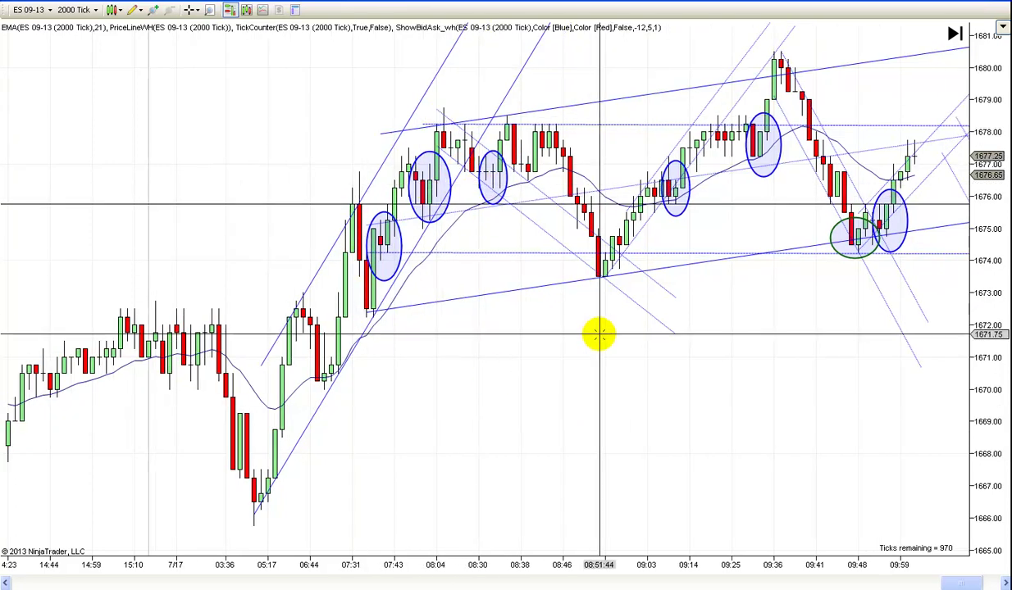
{"action": "left_click", "coordinate": [192, 10]}
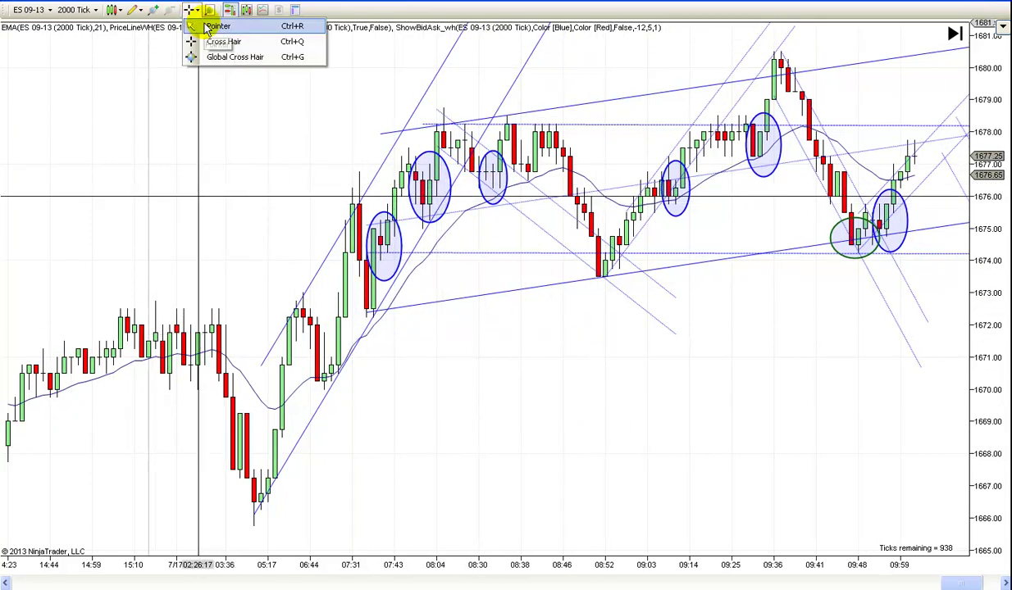
{"action": "left_click", "coordinate": [215, 26]}
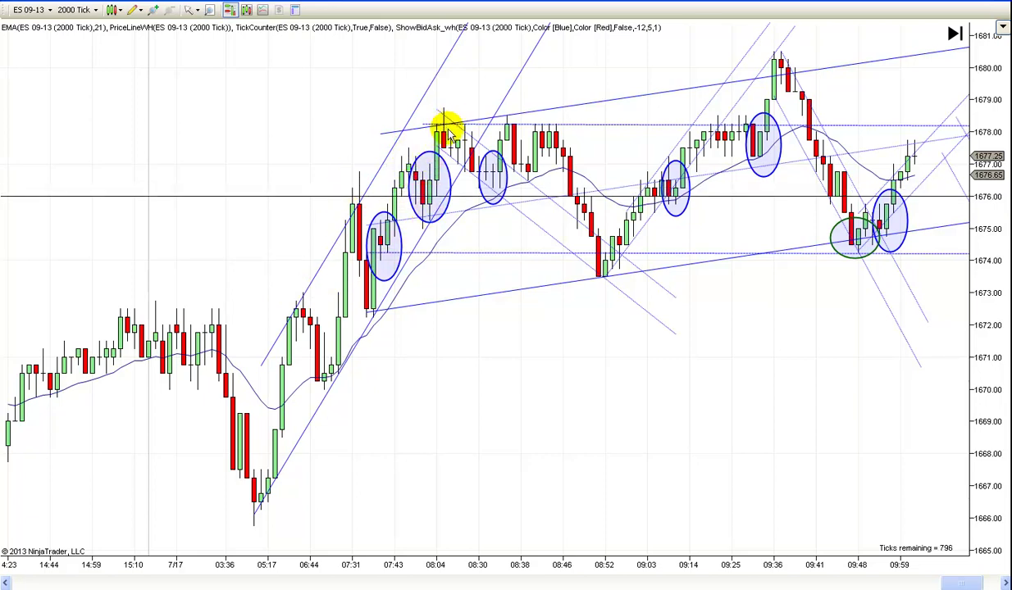
Examine the 7/17 price action through about 10:50, check levels with the Cross Hair cursor, and restore the Pointer
{"action": "scroll", "coordinate": [564, 374], "scroll_direction": "down", "scroll_amount": 3}
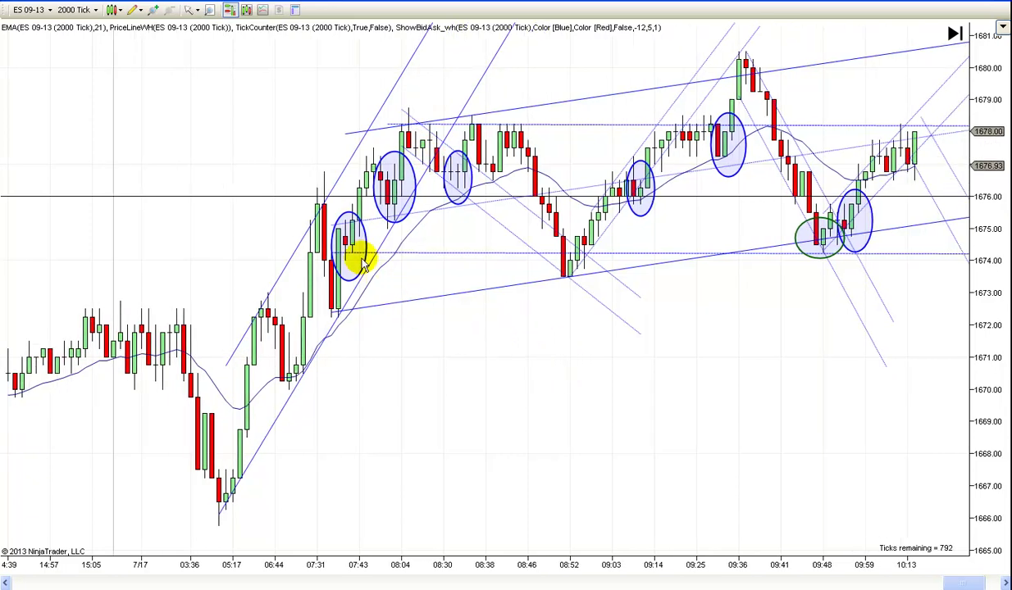
{"action": "scroll", "coordinate": [541, 414], "scroll_direction": "down", "scroll_amount": 9}
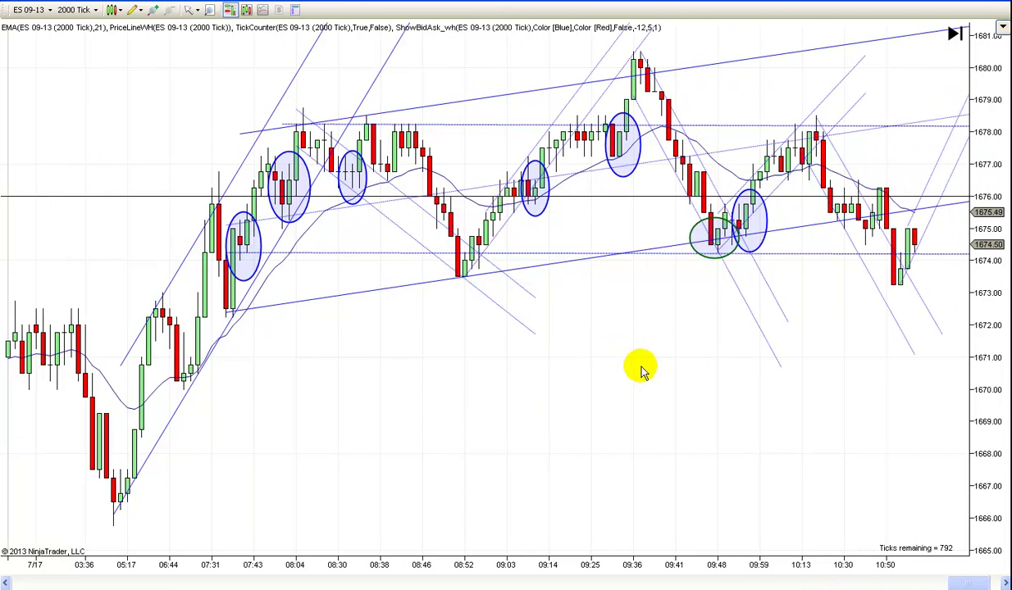
{"action": "left_click_drag", "start_coordinate": [643, 371], "coordinate": [671, 373]}
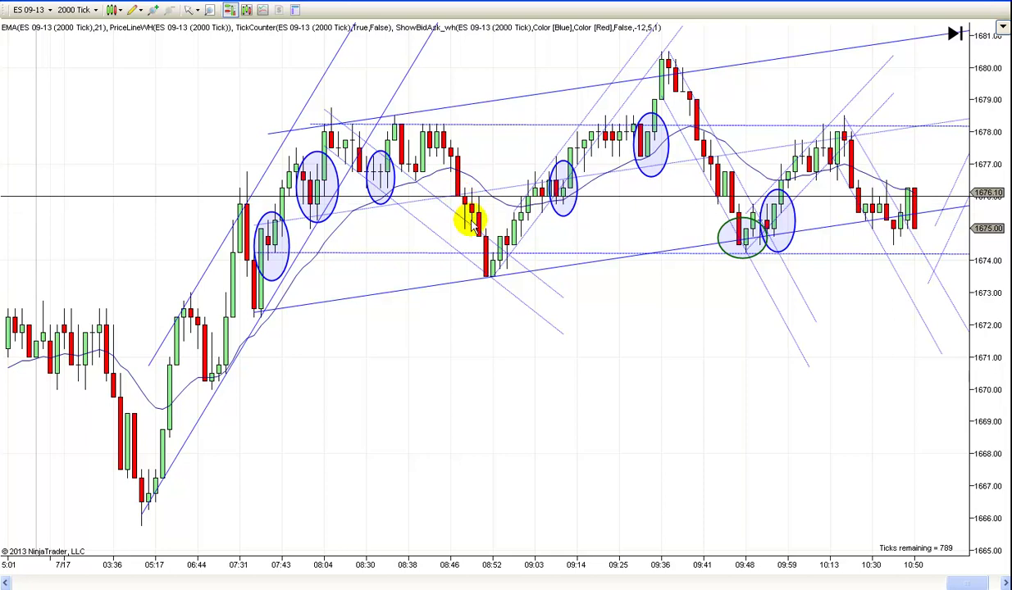
{"action": "scroll", "coordinate": [484, 347], "scroll_direction": "up", "scroll_amount": 2}
{"action": "scroll", "coordinate": [486, 345], "scroll_direction": "up", "scroll_amount": 1}
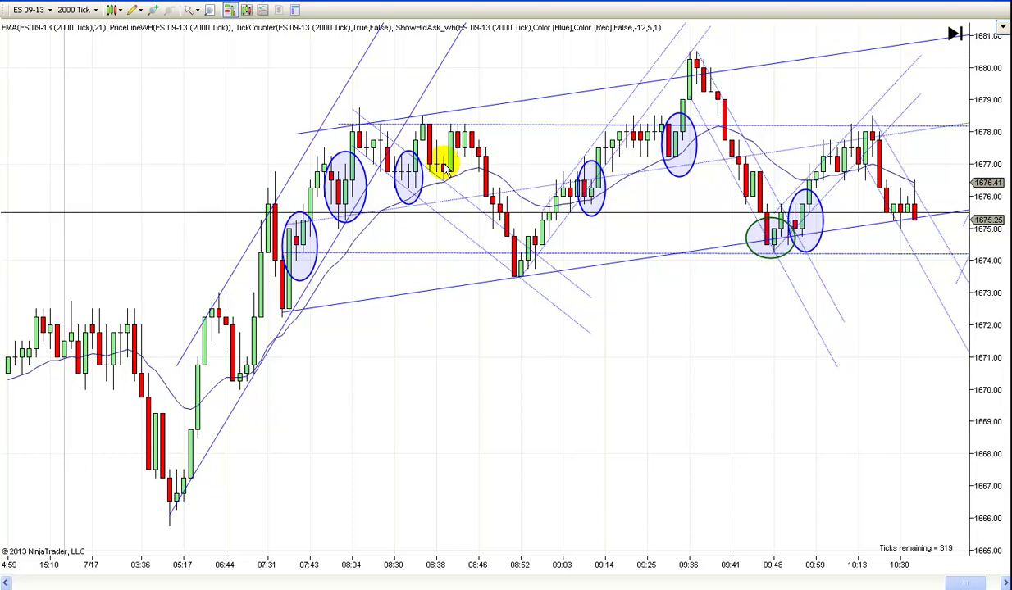
{"action": "left_click", "coordinate": [189, 9]}
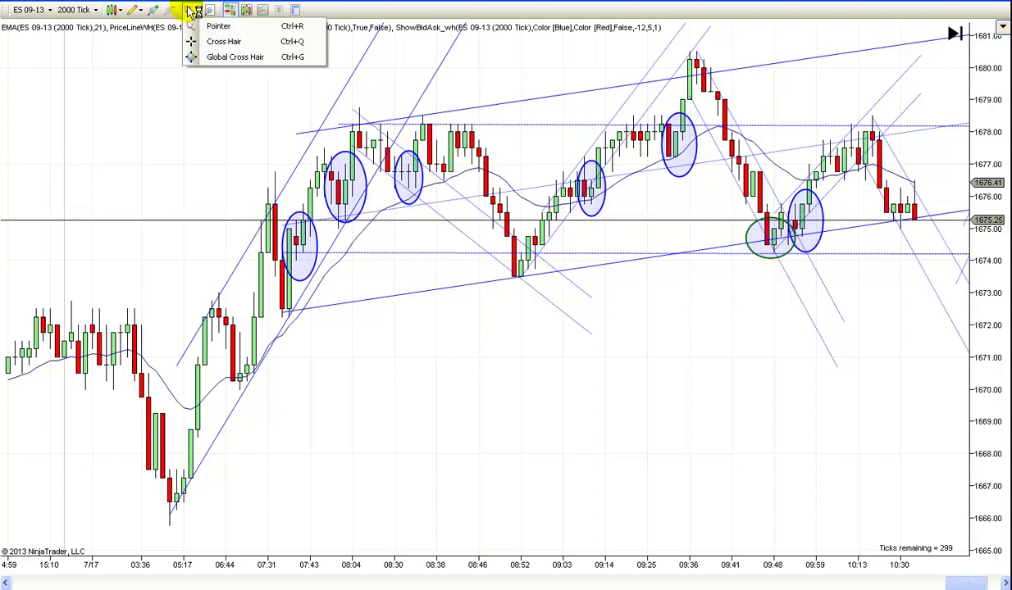
{"action": "left_click", "coordinate": [220, 42]}
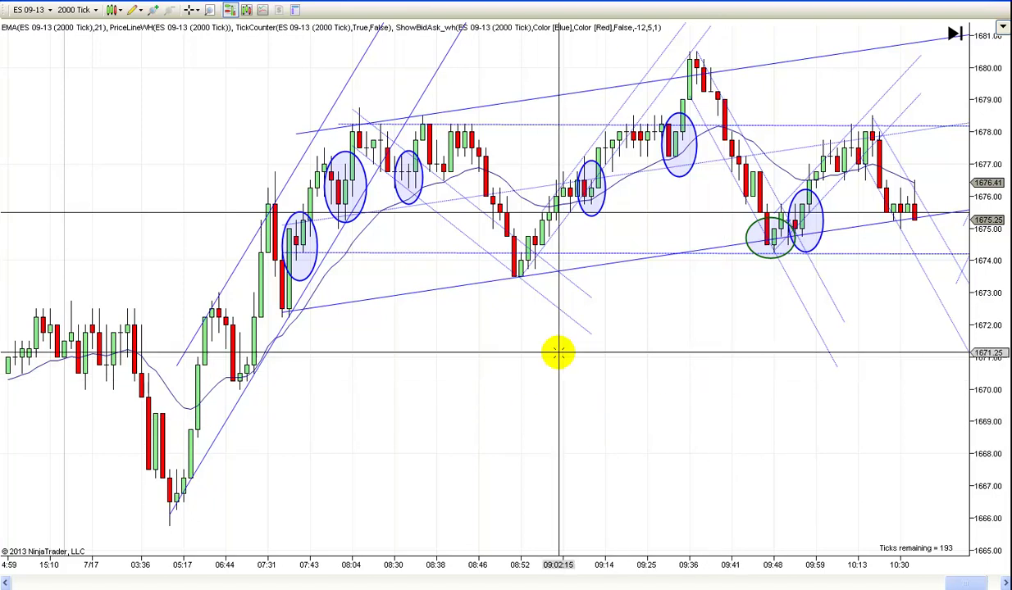
{"action": "left_click", "coordinate": [190, 10]}
{"action": "left_click", "coordinate": [217, 25]}
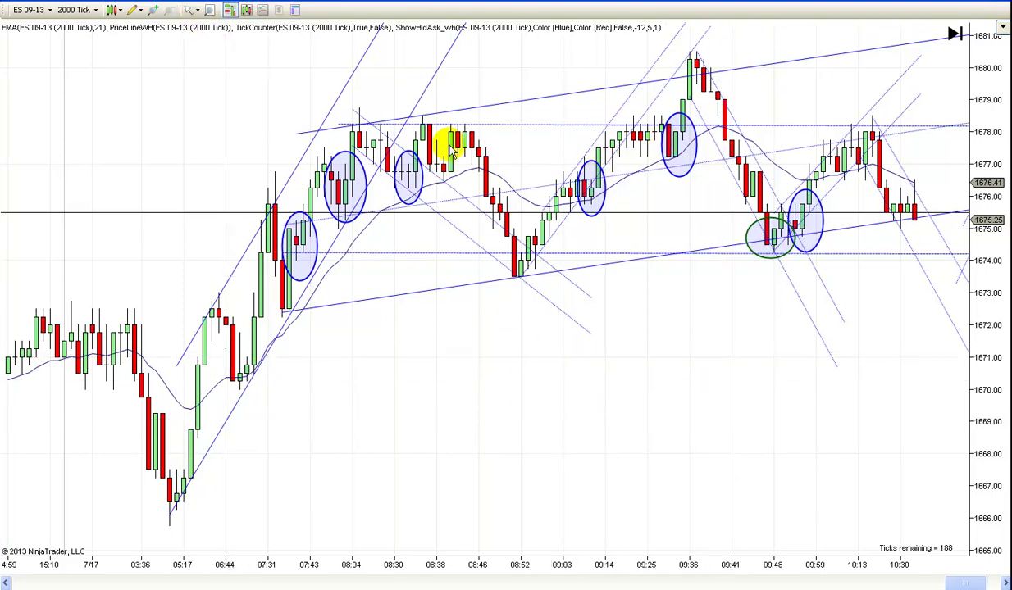
Review the 7/17 session bar by bar against its channels, horizontal range lines and circled setups, including the 11:28 to 13:30 stretch
{"action": "scroll", "coordinate": [611, 410], "scroll_direction": "down", "scroll_amount": 2}
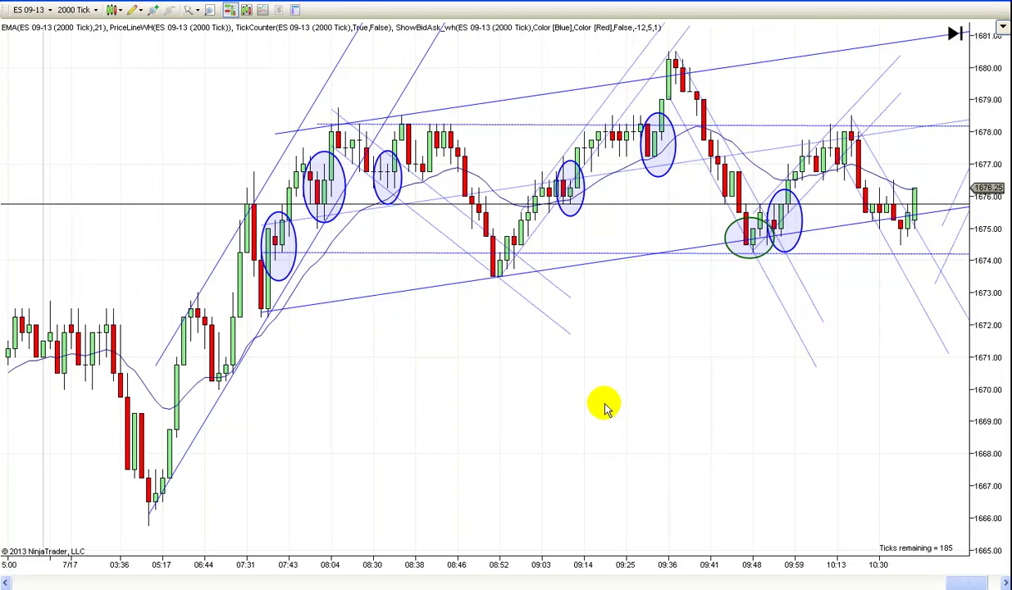
{"action": "scroll", "coordinate": [591, 420], "scroll_direction": "up", "scroll_amount": 1}
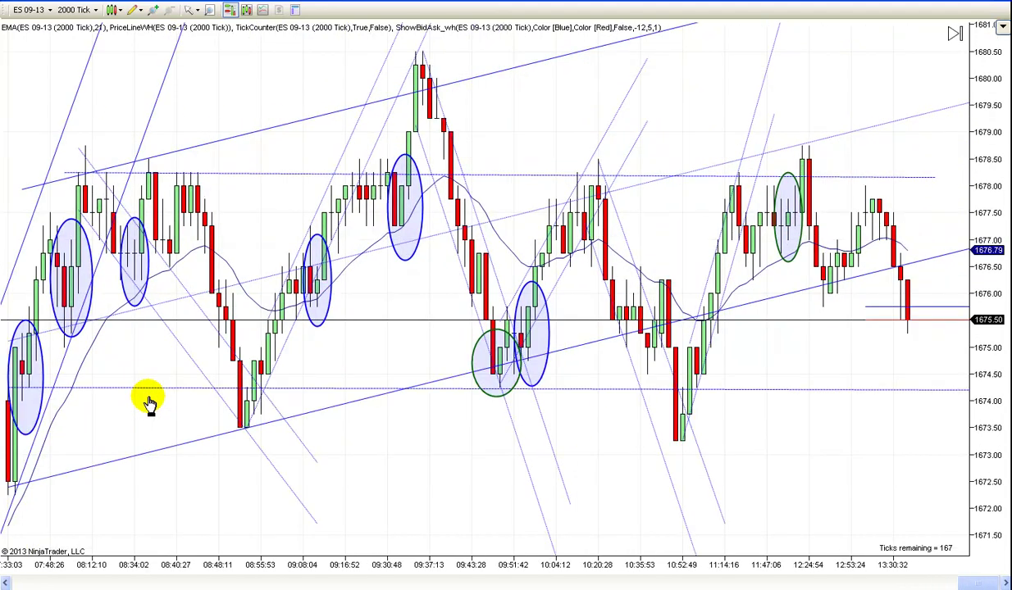
{"action": "left_click_drag", "start_coordinate": [539, 454], "coordinate": [425, 444]}
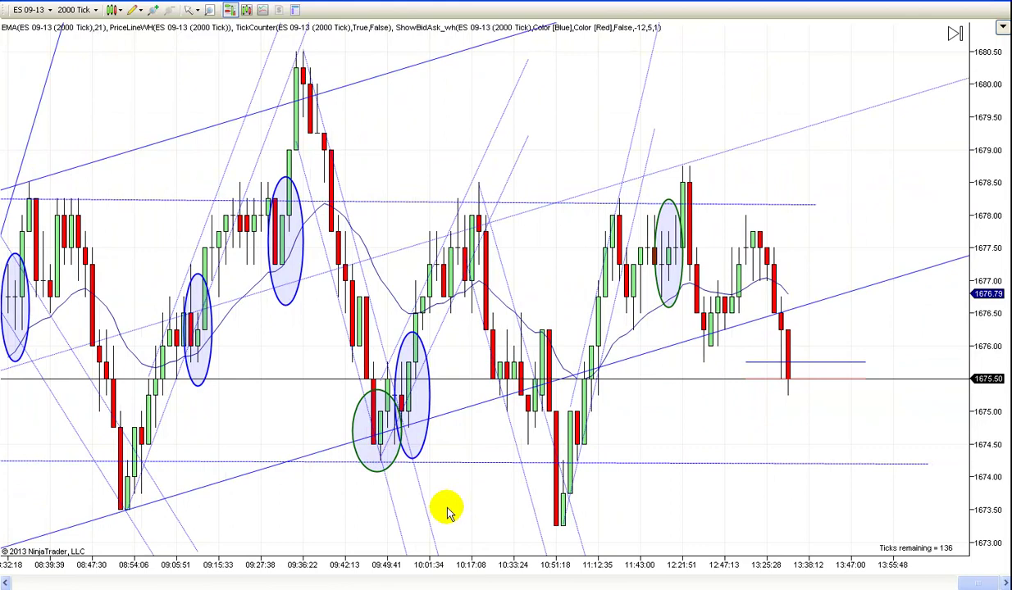
{"action": "left_click_drag", "start_coordinate": [310, 497], "coordinate": [741, 451]}
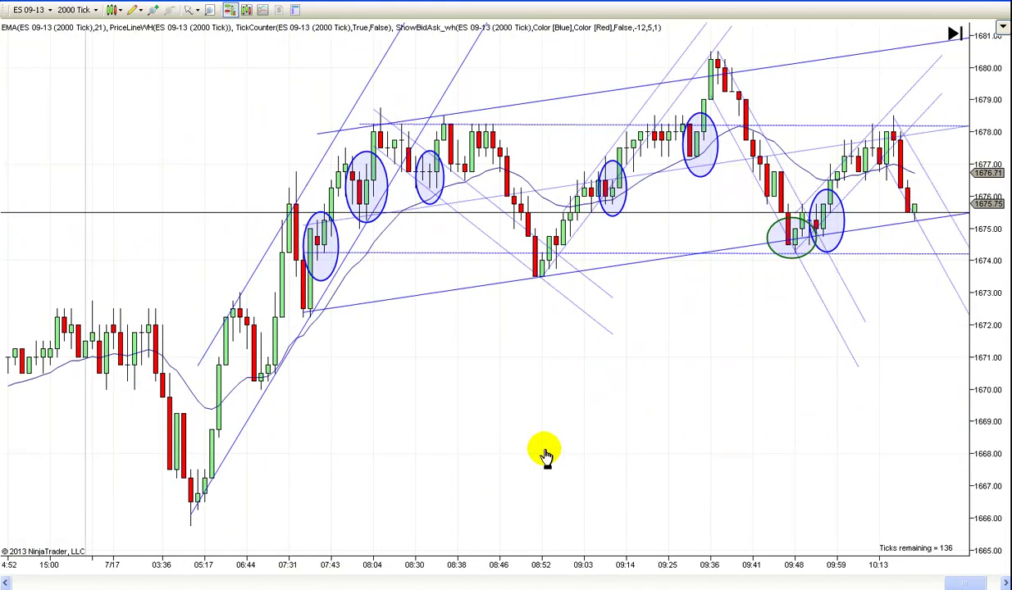
{"action": "left_click_drag", "start_coordinate": [542, 453], "coordinate": [596, 427]}
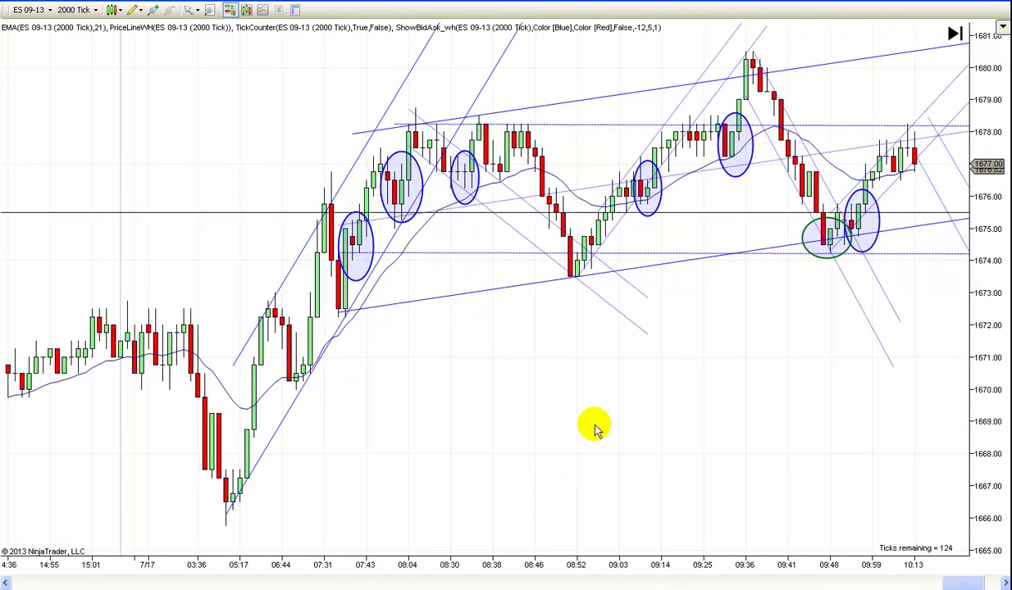
{"action": "scroll", "coordinate": [593, 427], "scroll_direction": "down", "scroll_amount": 5}
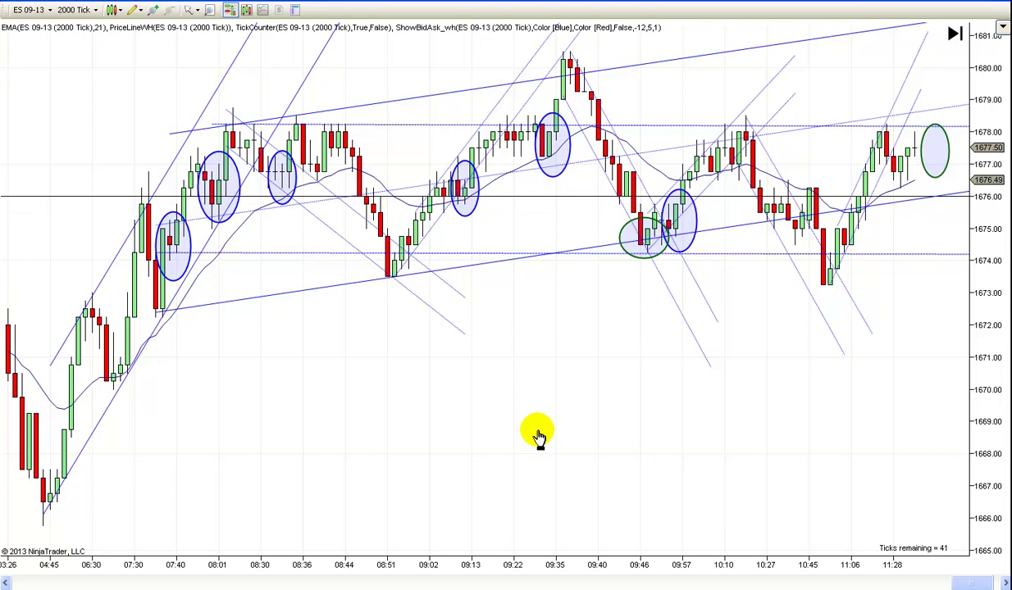
{"action": "scroll", "coordinate": [541, 435], "scroll_direction": "down", "scroll_amount": 1}
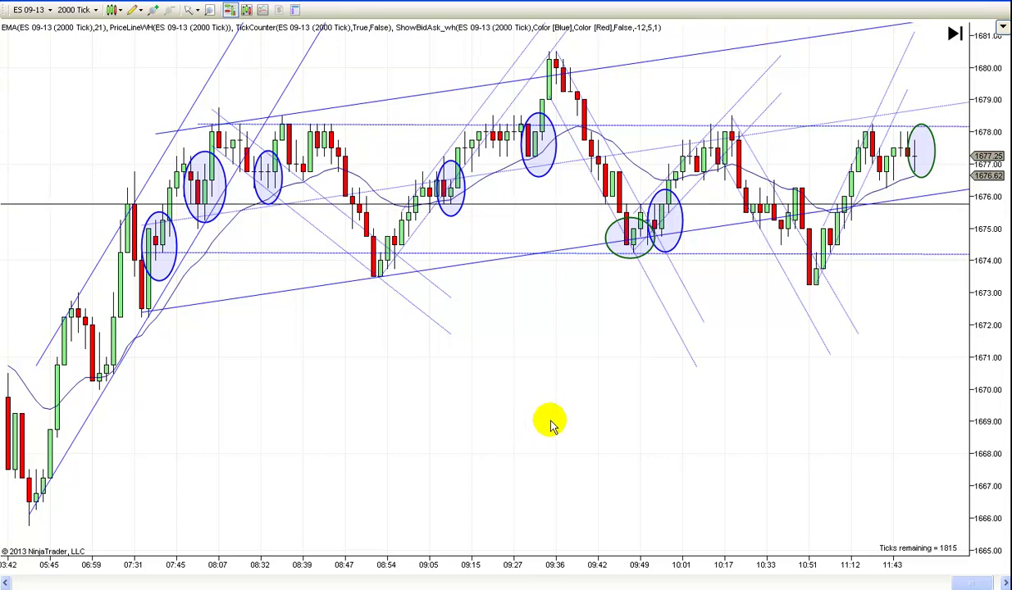
{"action": "scroll", "coordinate": [540, 430], "scroll_direction": "up", "scroll_amount": 1}
{"action": "scroll", "coordinate": [540, 430], "scroll_direction": "up", "scroll_amount": 1}
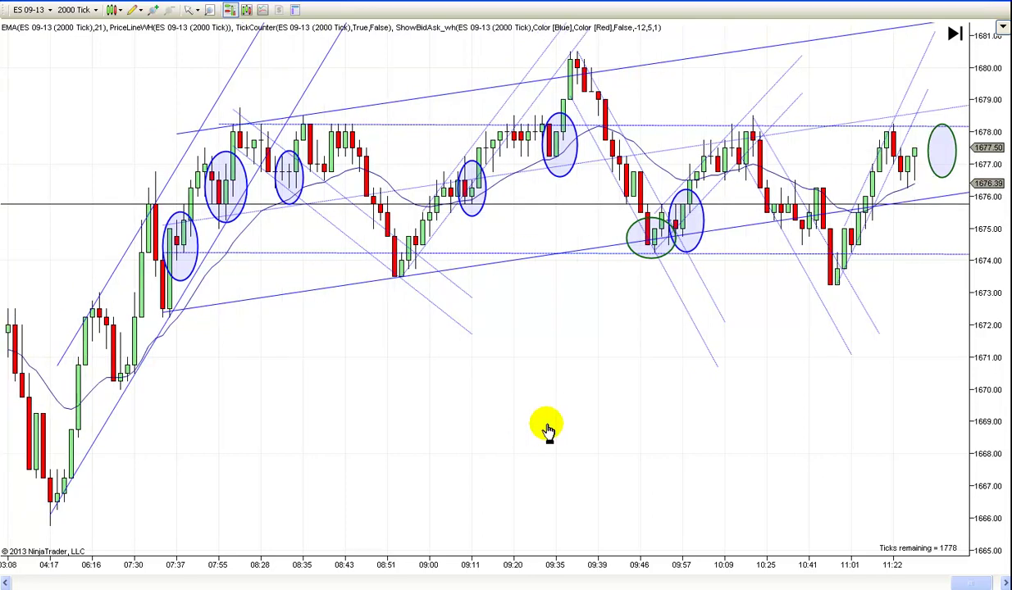
{"action": "scroll", "coordinate": [574, 422], "scroll_direction": "up", "scroll_amount": 2}
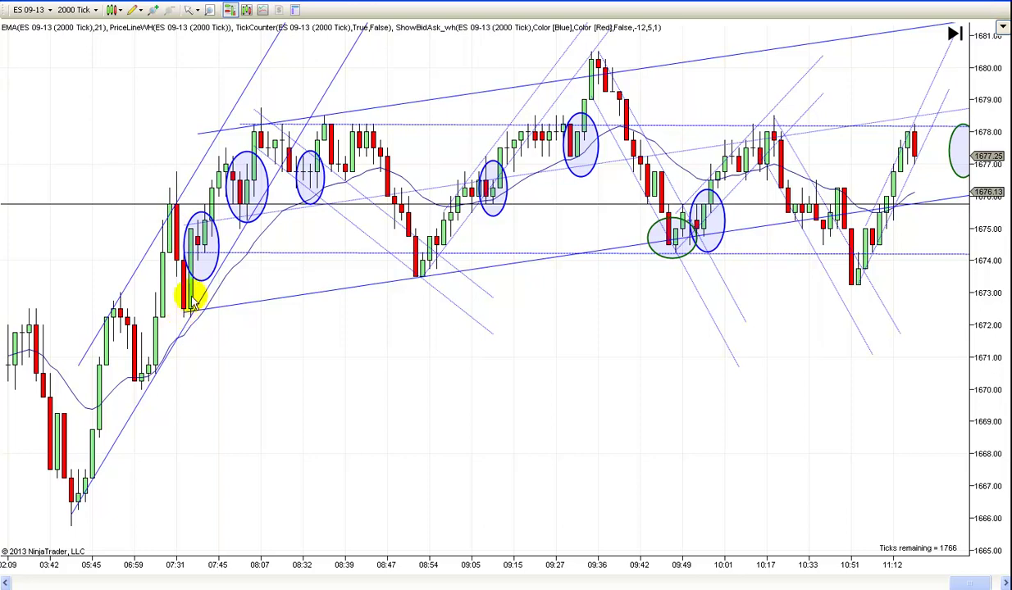
Move the blue ellipse off the first 7/17 pullback near 07:40 to the empty area below the rising channel, at about 1671.75
{"action": "left_click", "coordinate": [188, 222]}
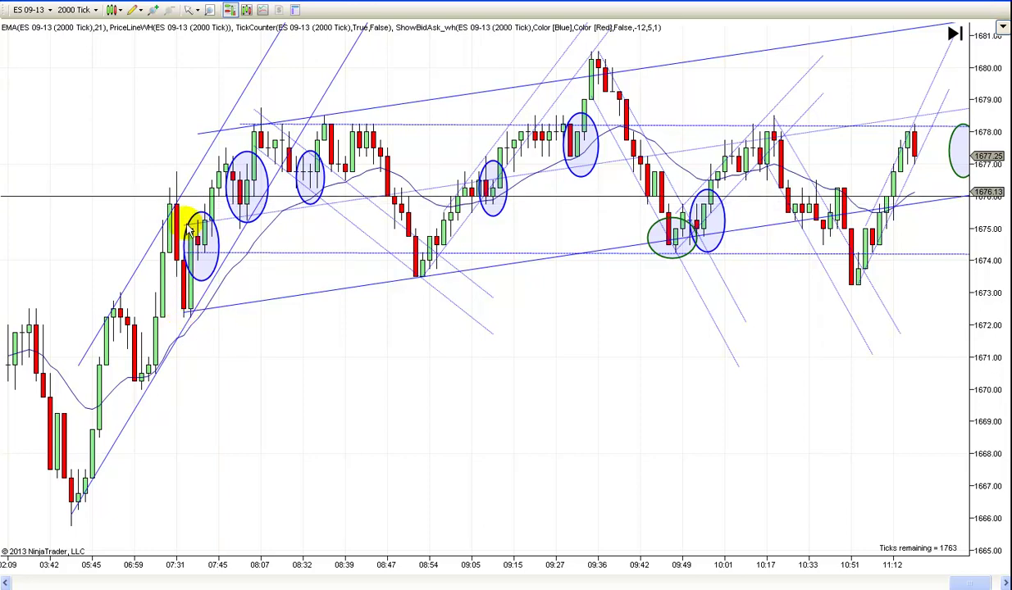
{"action": "left_click_drag", "start_coordinate": [199, 237], "coordinate": [325, 325]}
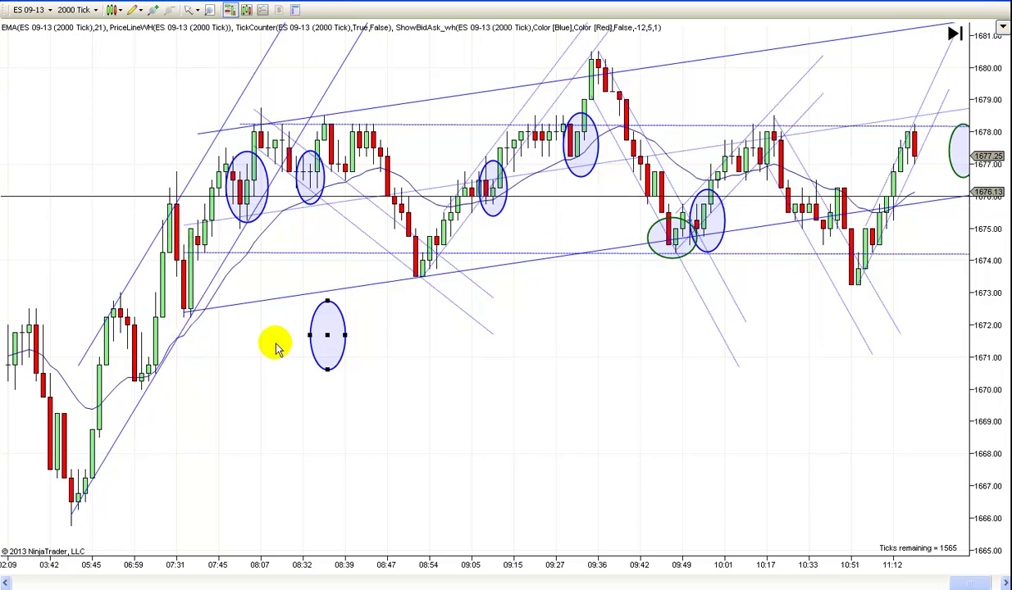
{"action": "left_click_drag", "start_coordinate": [326, 339], "coordinate": [256, 338]}
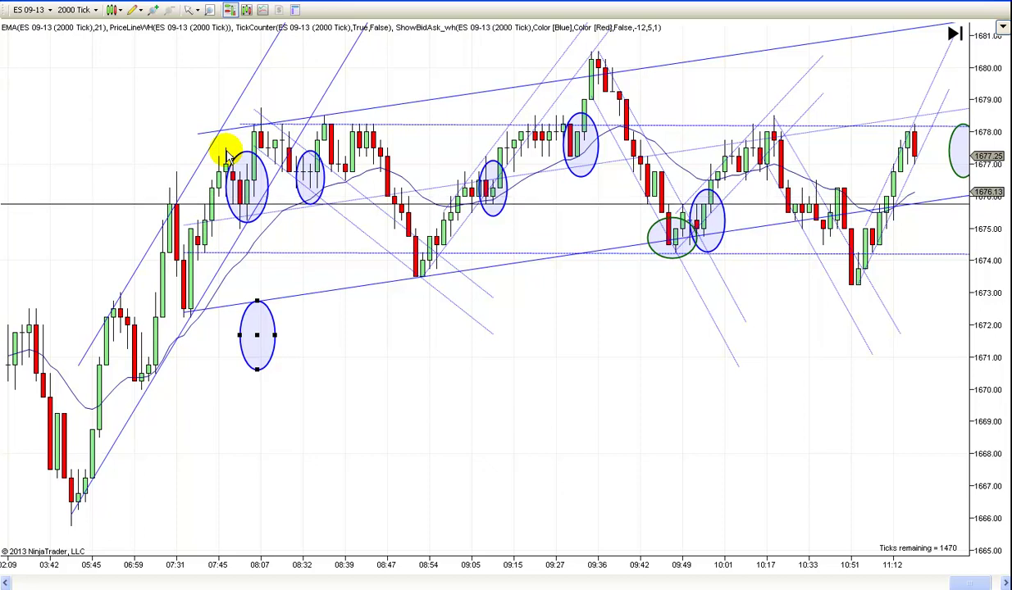
Return the moved blue ellipse to the first 7/17 pullback near 07:40, centred at about 1674.75, and deselect it
{"action": "left_click_drag", "start_coordinate": [258, 338], "coordinate": [195, 232]}
{"action": "left_click", "coordinate": [259, 353]}
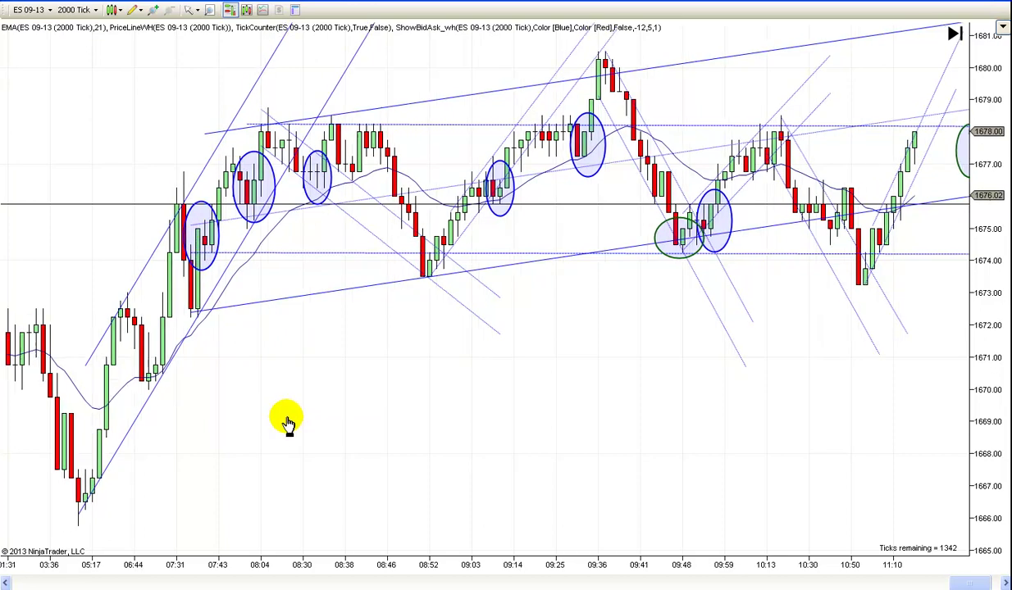
{"action": "scroll", "coordinate": [287, 420], "scroll_direction": "up", "scroll_amount": 1}
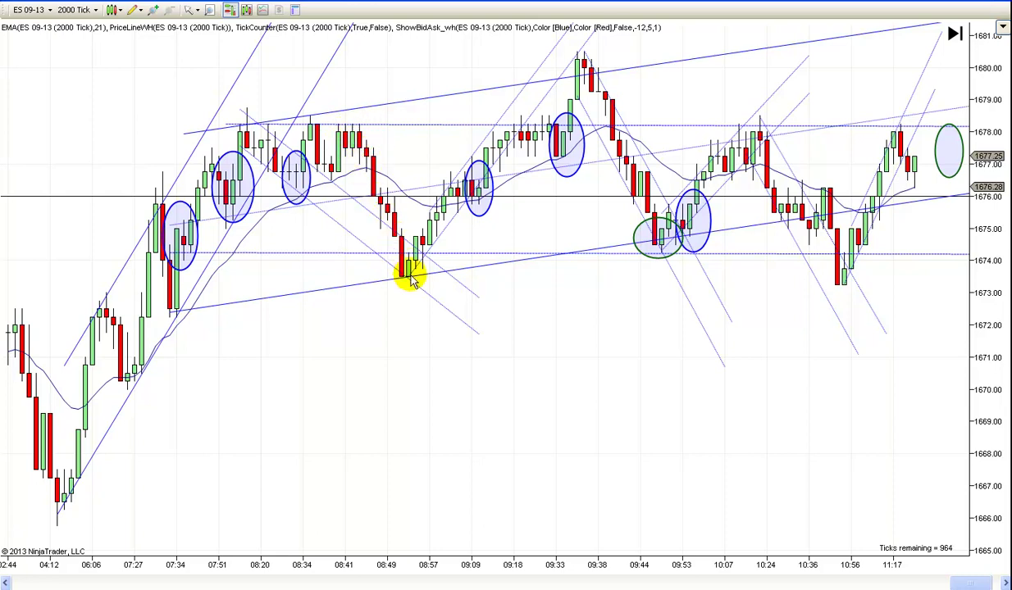
Move the blue ellipse off the pullback near 08:34 to expose its bars, and put it back around them
{"action": "left_click_drag", "start_coordinate": [380, 346], "coordinate": [410, 348]}
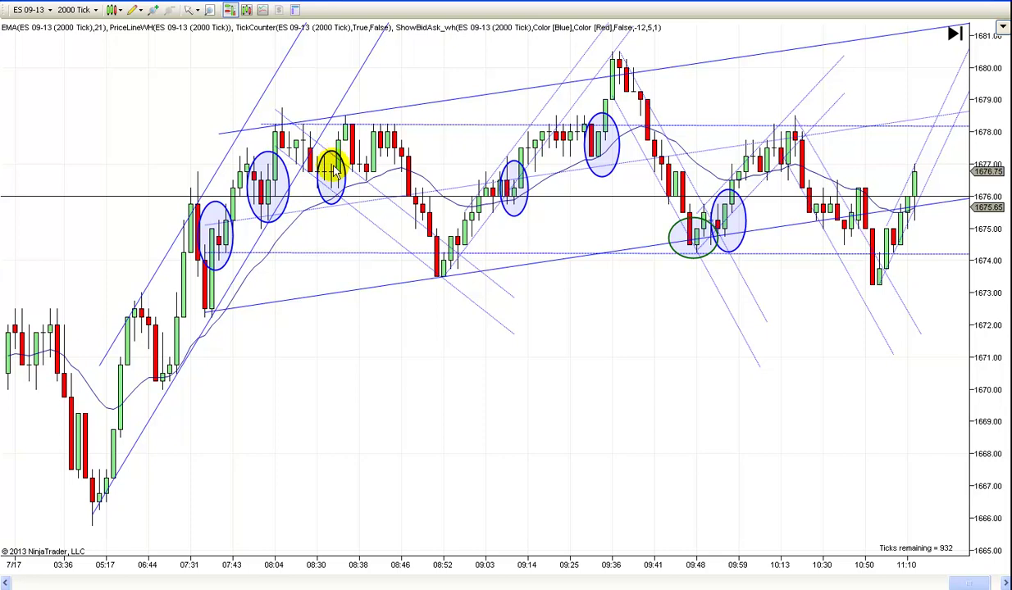
{"action": "left_click", "coordinate": [343, 178]}
{"action": "left_click_drag", "start_coordinate": [328, 175], "coordinate": [372, 321]}
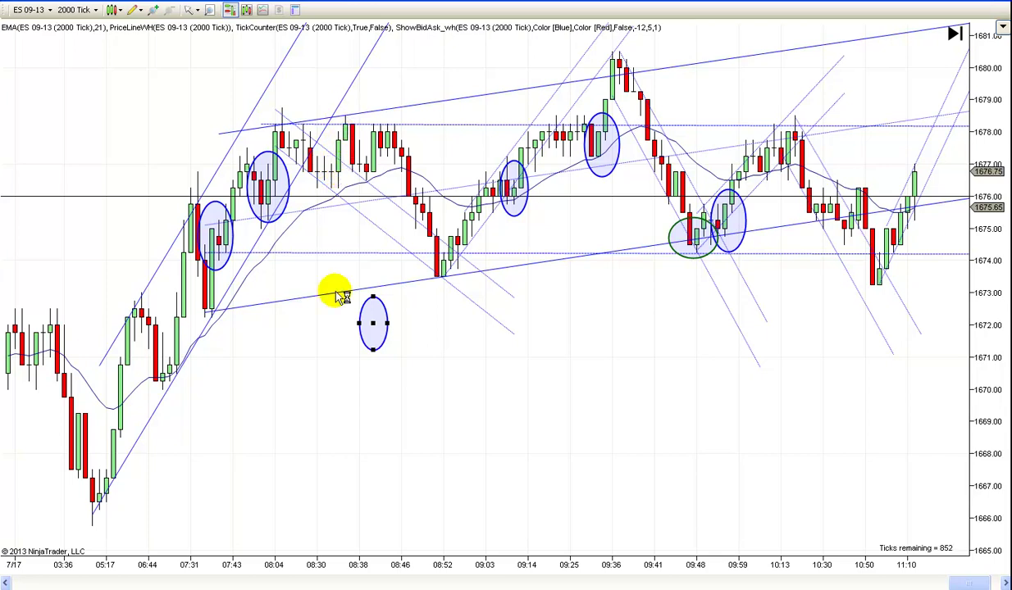
{"action": "left_click_drag", "start_coordinate": [367, 318], "coordinate": [333, 176]}
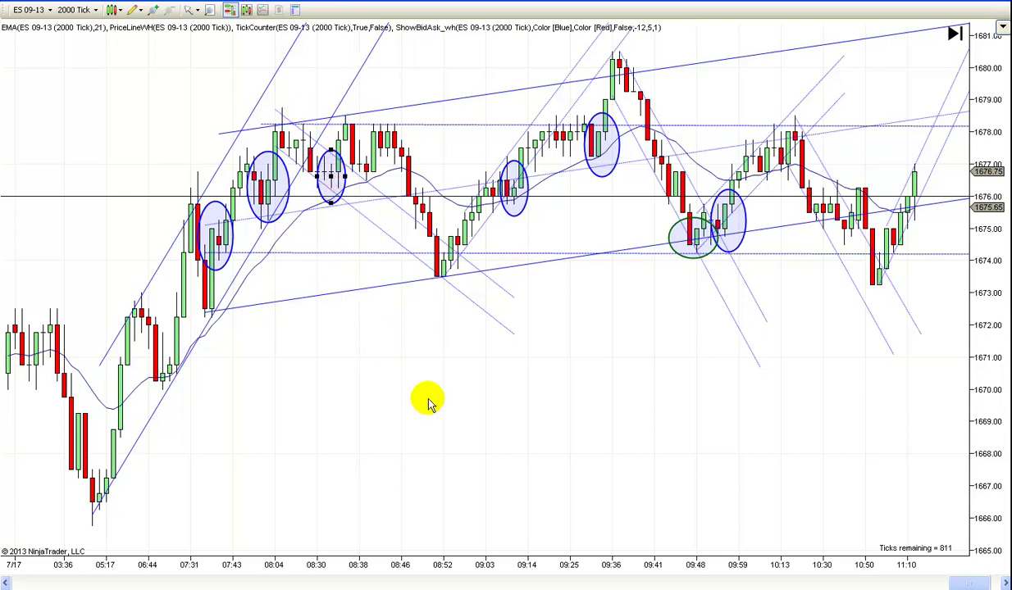
{"action": "left_click", "coordinate": [569, 470]}
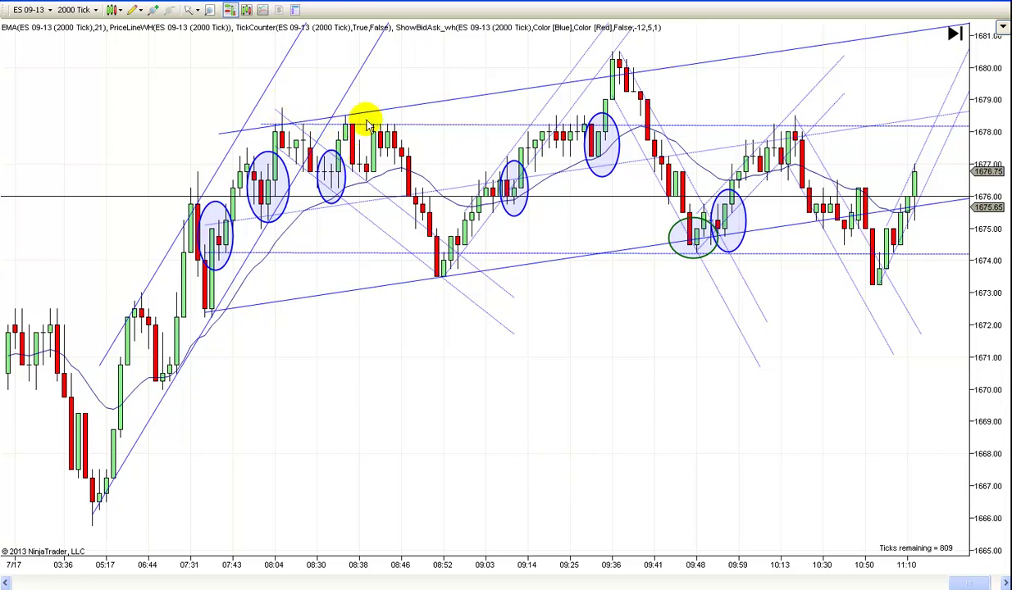
Widen the bar spacing, move the blue ellipse off the 09:11 pullback to expose its bars, and put it back
{"action": "left_click_drag", "start_coordinate": [533, 406], "coordinate": [554, 413]}
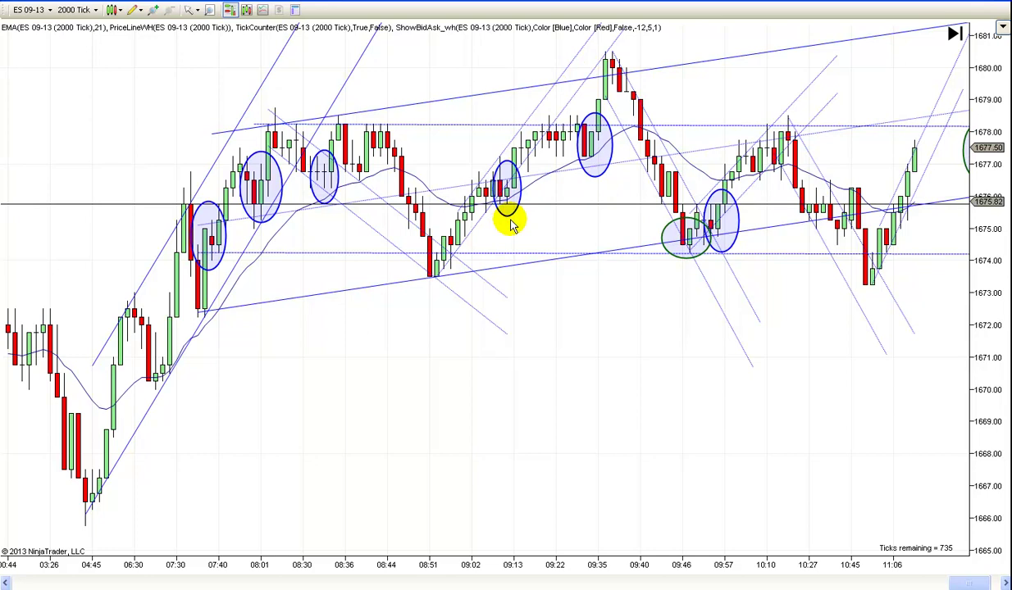
{"action": "key", "text": "Up"}
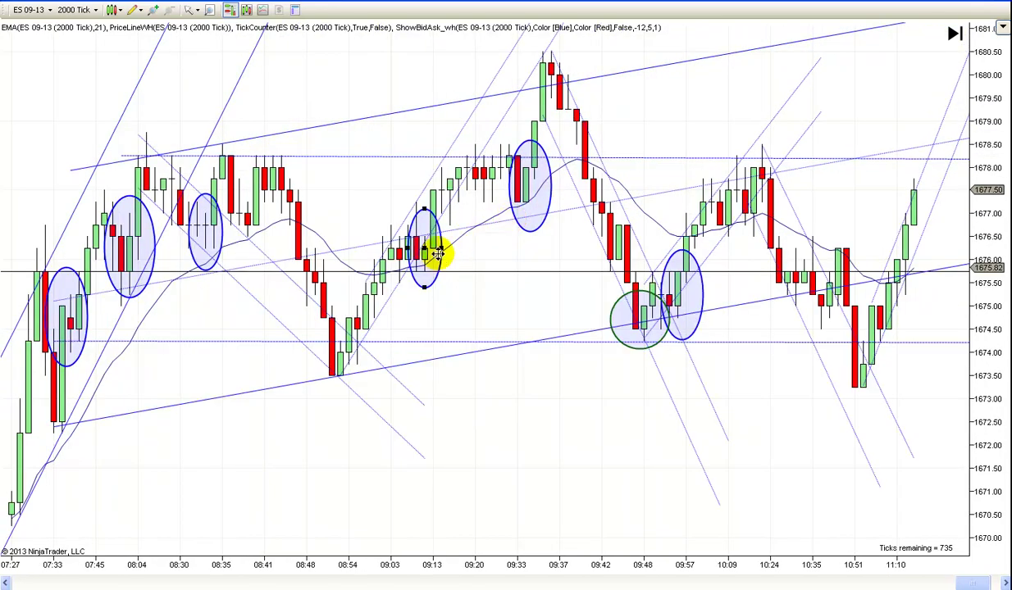
{"action": "left_click_drag", "start_coordinate": [424, 246], "coordinate": [560, 452]}
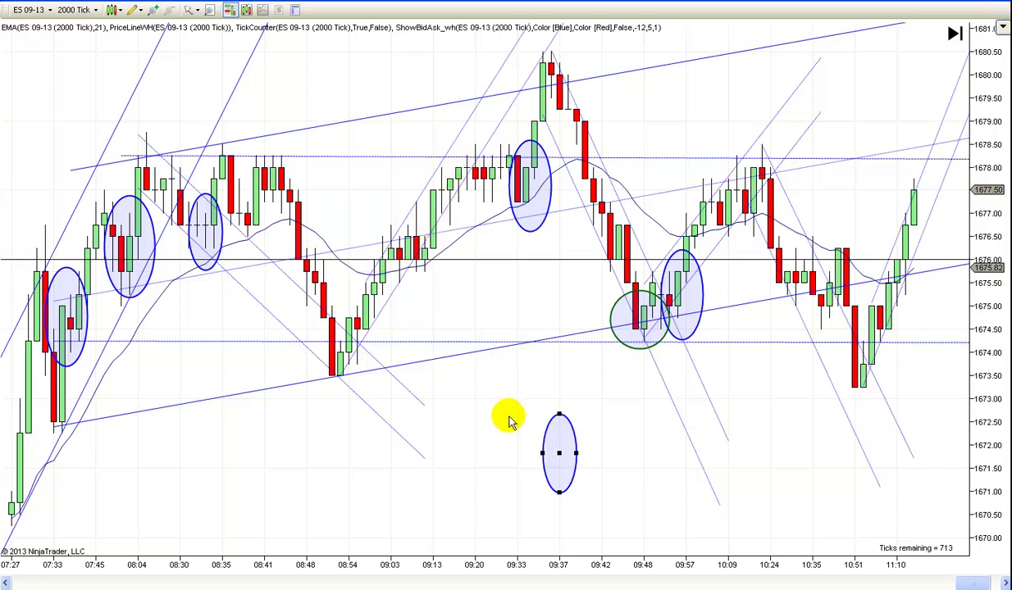
{"action": "left_click_drag", "start_coordinate": [552, 447], "coordinate": [418, 254]}
{"action": "left_click", "coordinate": [524, 451]}
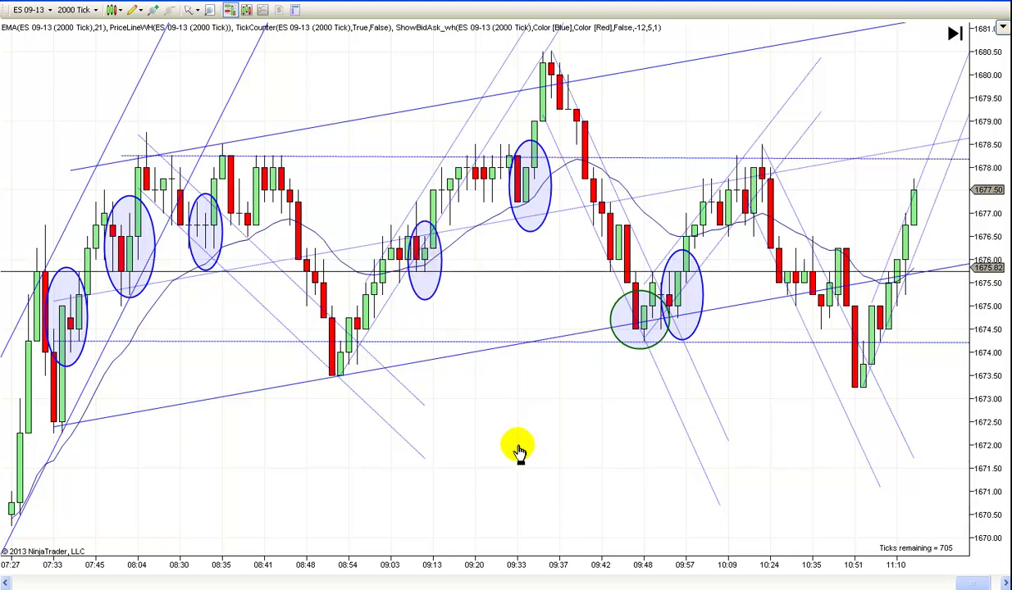
Examine the 7/17 price action from the 09:36 high through about 13:04 against its channels, range lines and circled setups
{"action": "scroll", "coordinate": [518, 449], "scroll_direction": "down", "scroll_amount": 1}
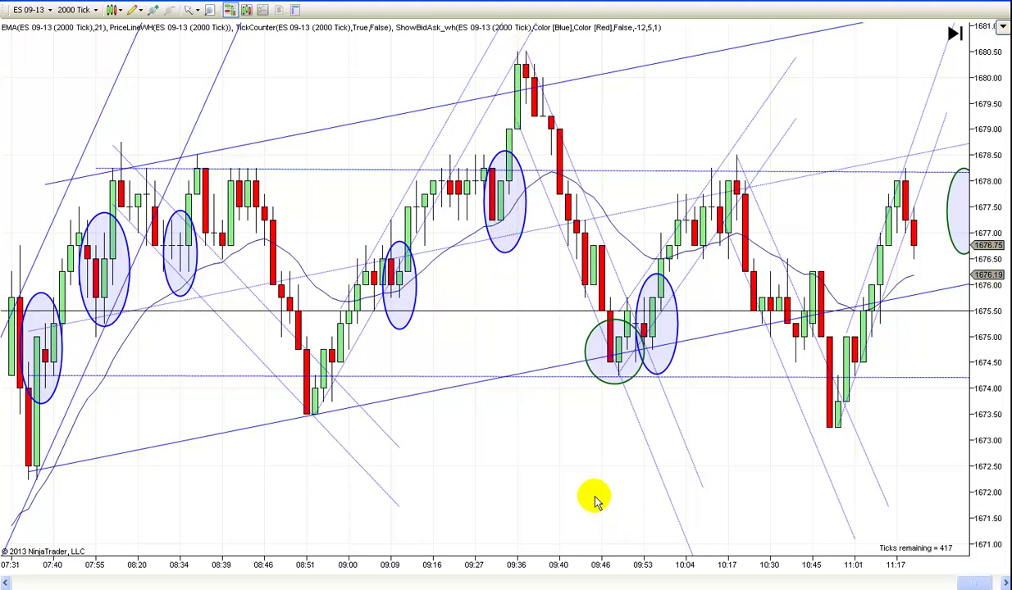
{"action": "scroll", "coordinate": [534, 484], "scroll_direction": "down", "scroll_amount": 3}
{"action": "scroll", "coordinate": [541, 502], "scroll_direction": "down", "scroll_amount": 1}
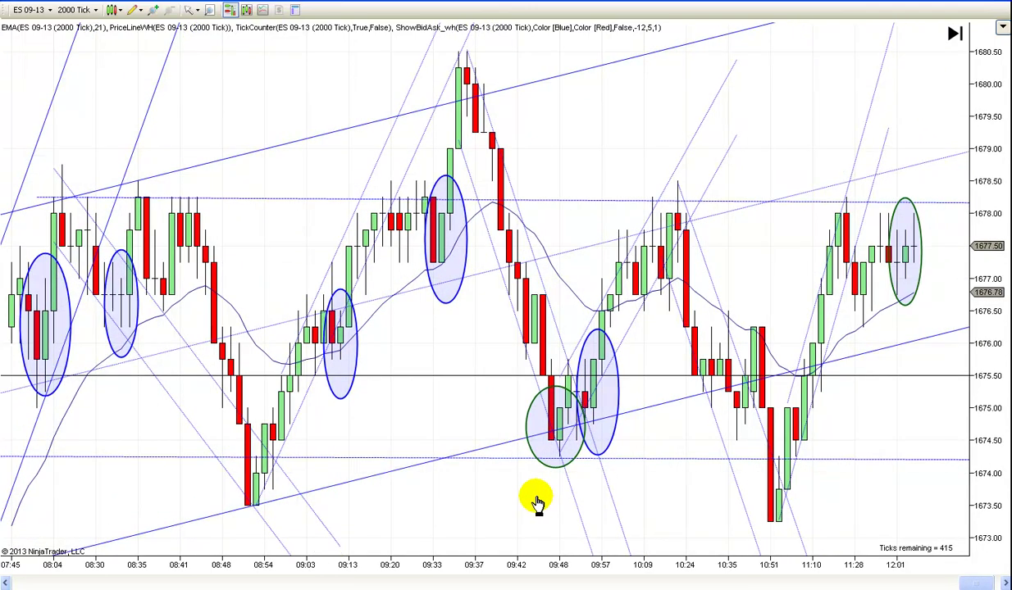
{"action": "scroll", "coordinate": [529, 502], "scroll_direction": "down", "scroll_amount": 1}
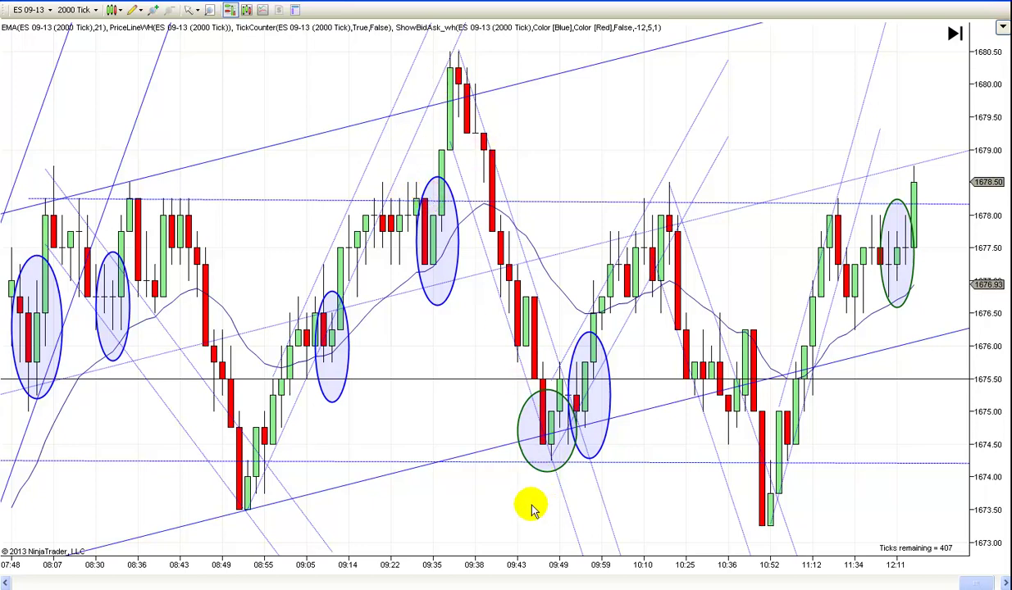
{"action": "left_click_drag", "start_coordinate": [531, 508], "coordinate": [466, 488]}
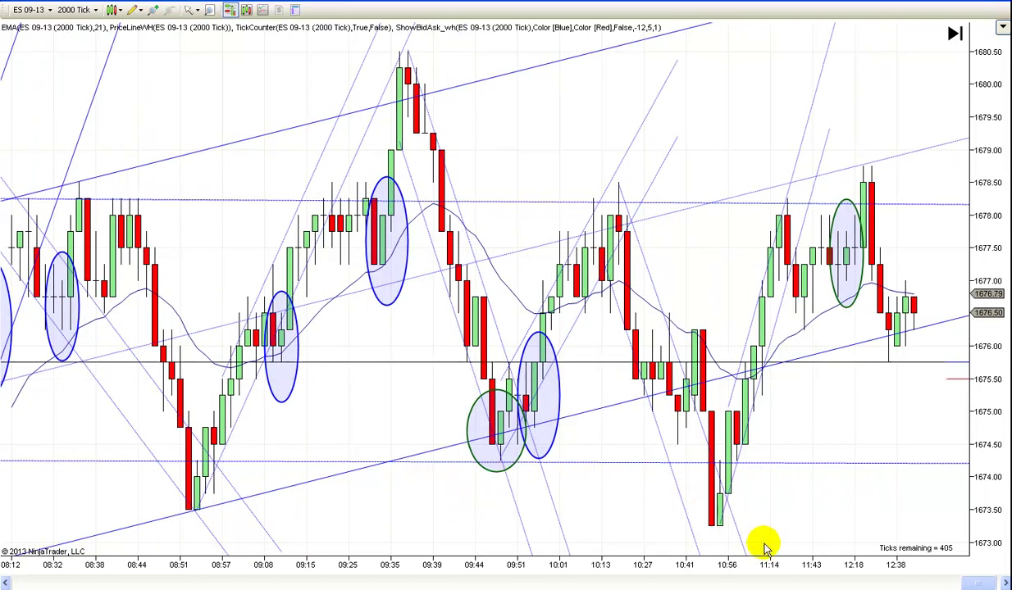
{"action": "scroll", "coordinate": [858, 548], "scroll_direction": "up", "scroll_amount": 2}
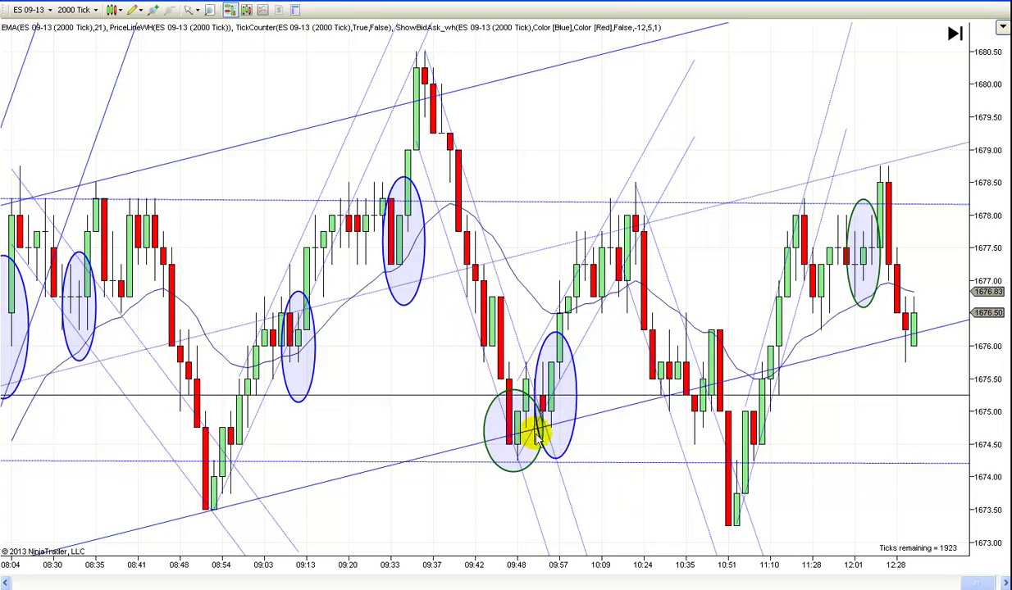
{"action": "scroll", "coordinate": [705, 492], "scroll_direction": "left", "scroll_amount": 3}
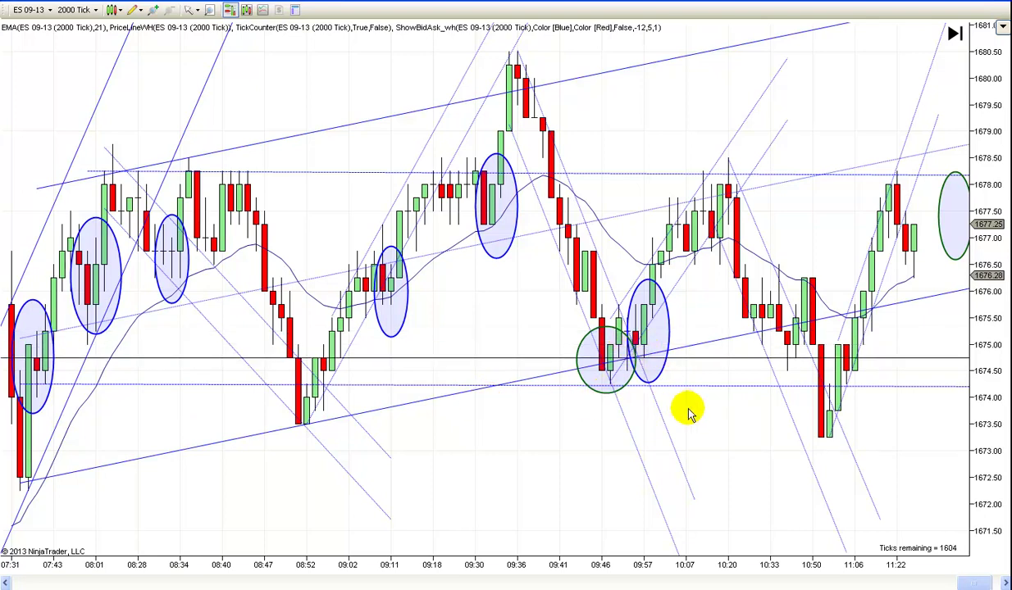
{"action": "scroll", "coordinate": [692, 414], "scroll_direction": "up", "scroll_amount": 1}
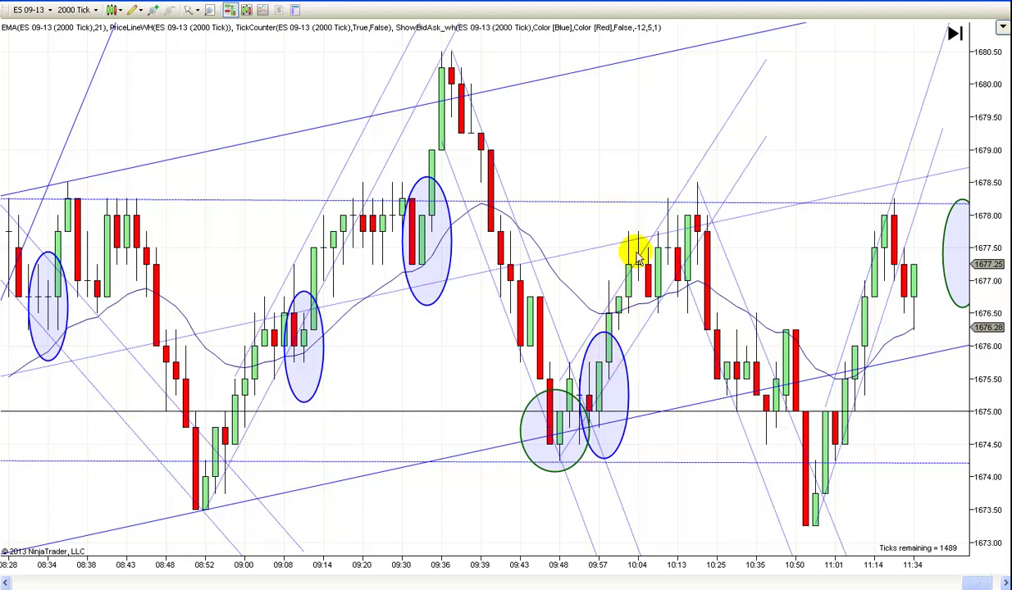
{"action": "left_click_drag", "start_coordinate": [678, 508], "coordinate": [541, 513]}
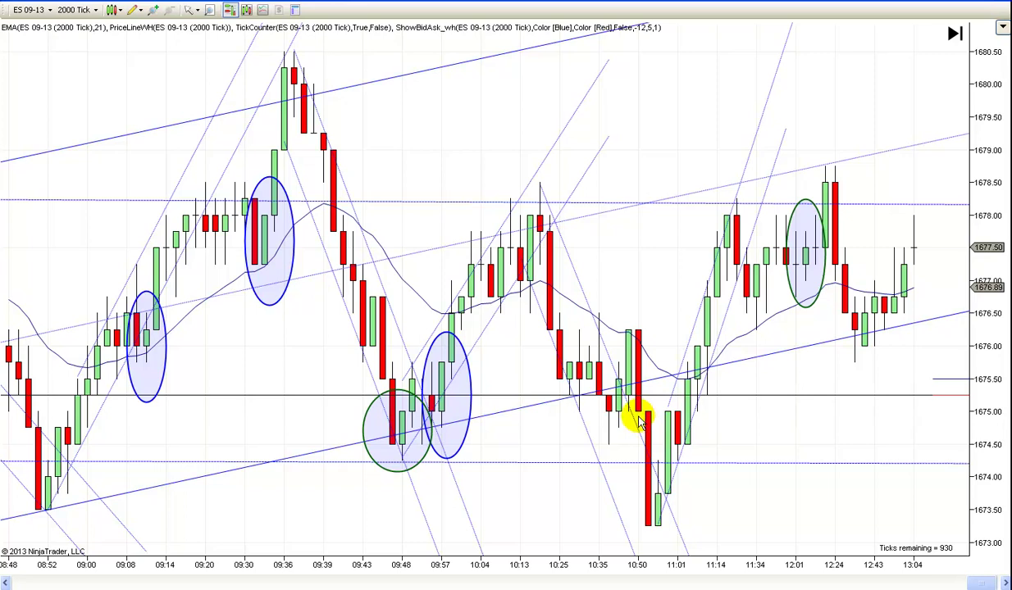
Duplicate the dark green ellipse around the 09:48 low and accept the copy's current Ellipse Properties
{"action": "right_click", "coordinate": [364, 418]}
{"action": "left_click", "coordinate": [378, 421]}
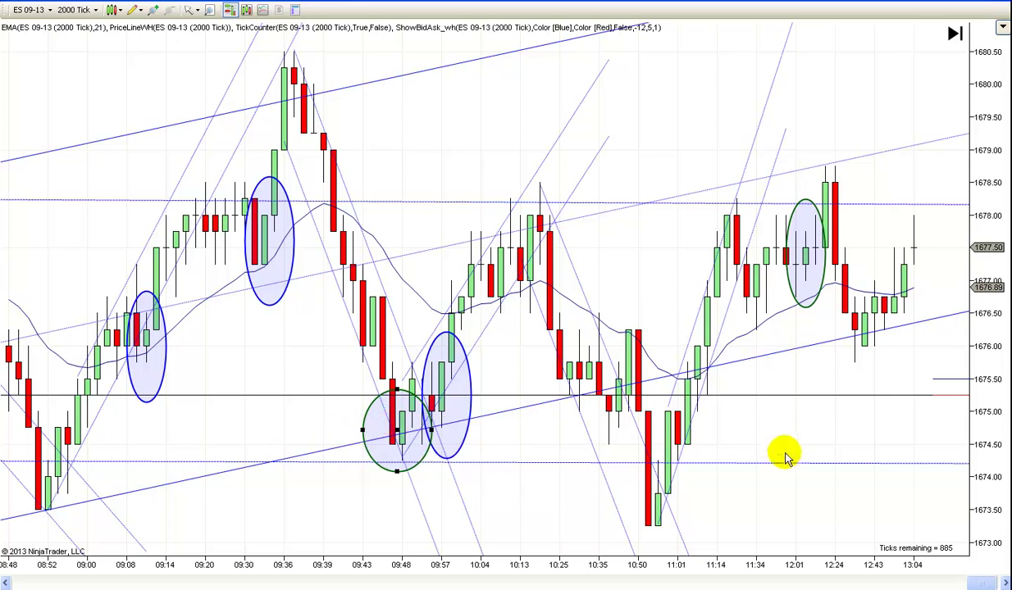
{"action": "right_click", "coordinate": [769, 423]}
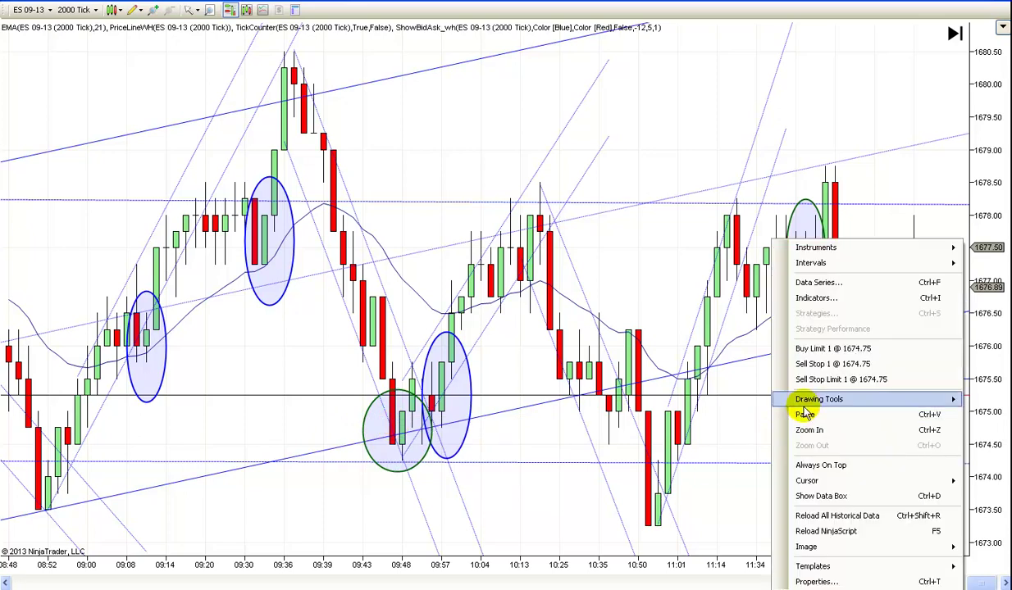
{"action": "left_click", "coordinate": [804, 416]}
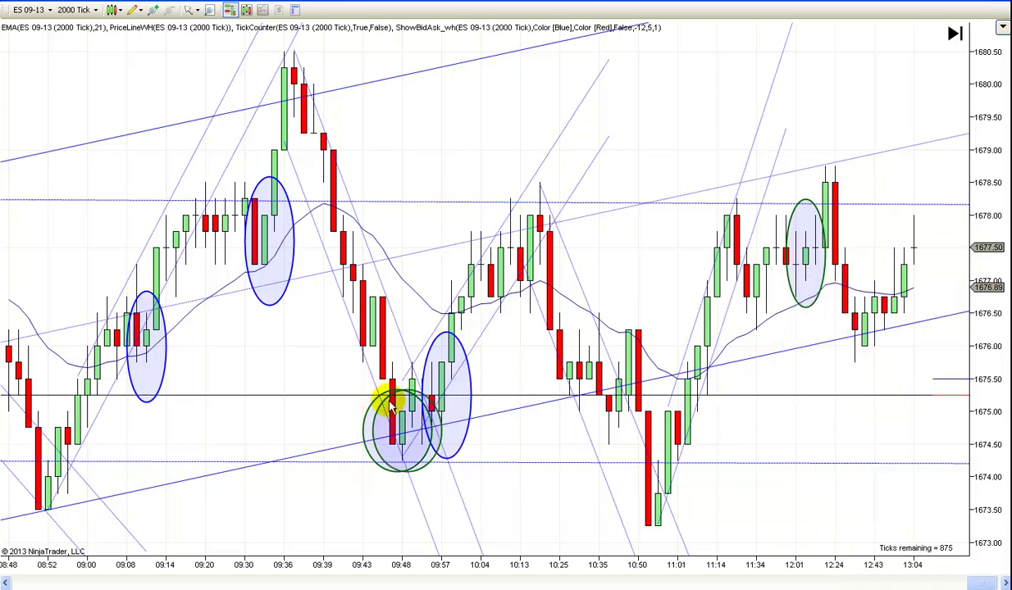
{"action": "double_click", "coordinate": [406, 425]}
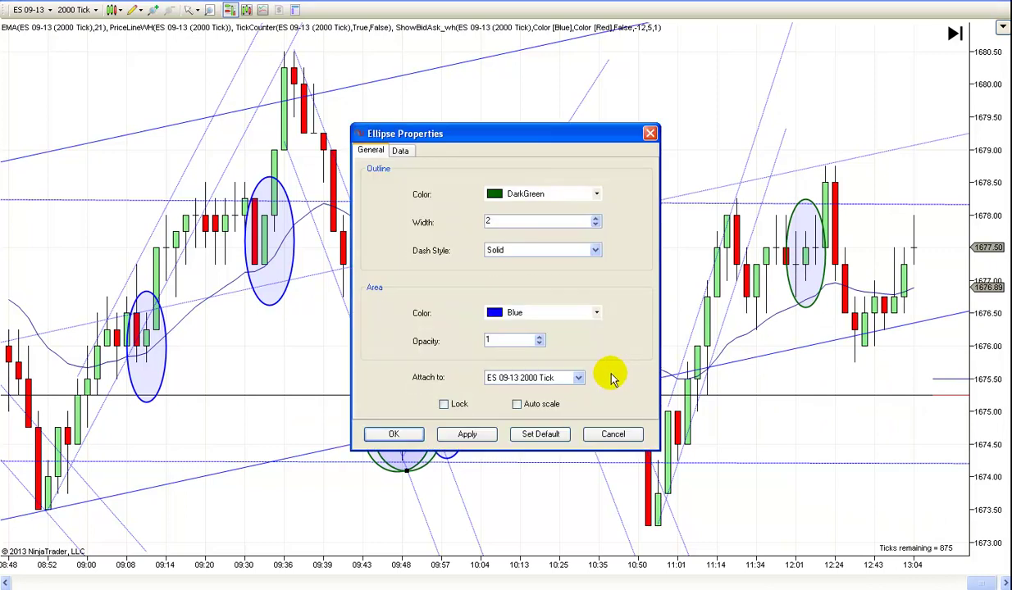
{"action": "left_click", "coordinate": [393, 432]}
Place the copied green ellipse around the bars just before 10:50, resizing it to span about 1674.75 to 1676.50
{"action": "left_click", "coordinate": [401, 456]}
{"action": "left_click_drag", "start_coordinate": [405, 429], "coordinate": [636, 426]}
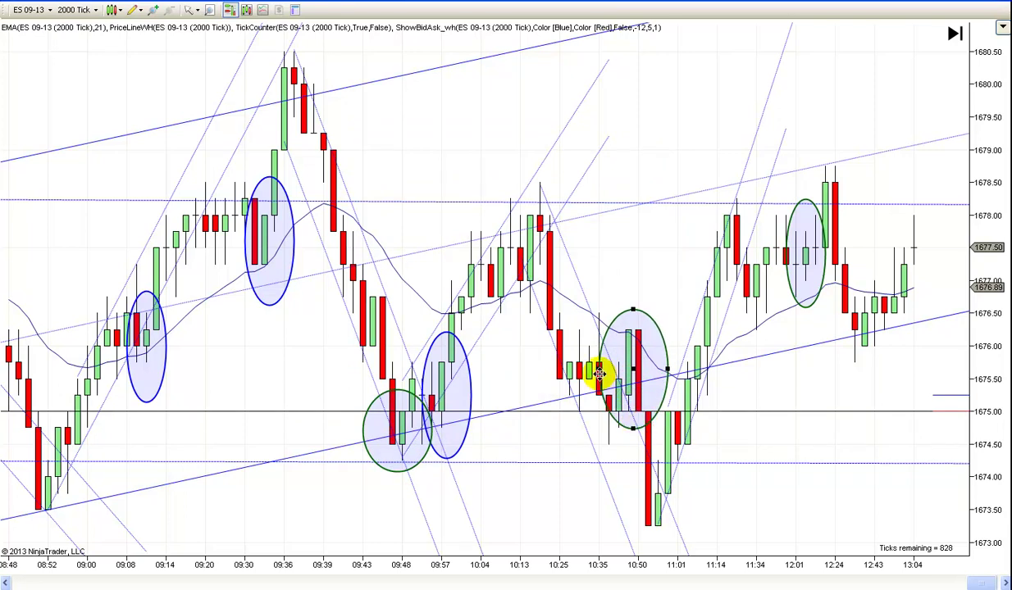
{"action": "left_click_drag", "start_coordinate": [598, 369], "coordinate": [659, 366]}
{"action": "left_click", "coordinate": [779, 399]}
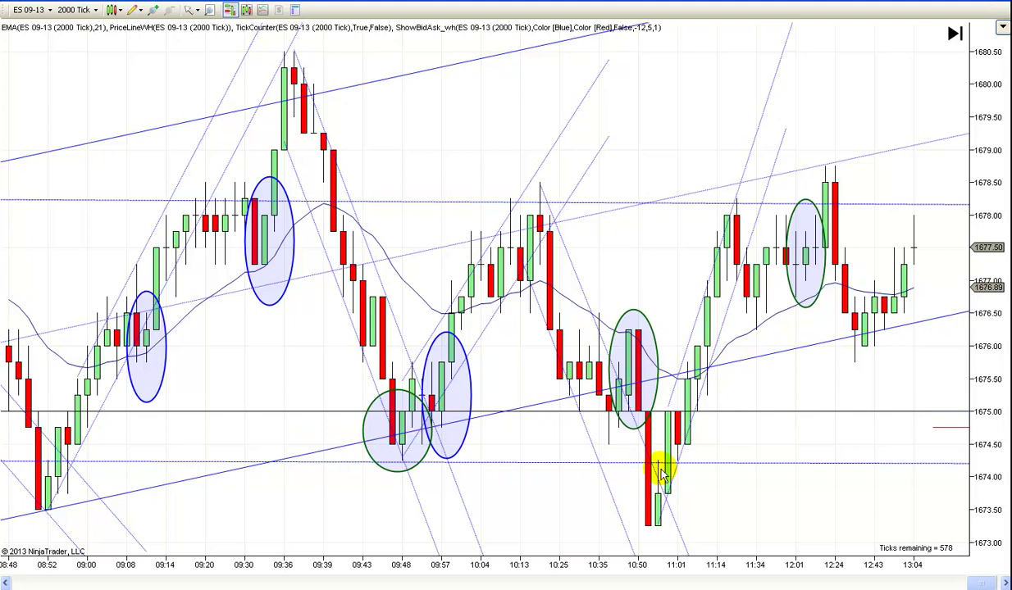
Review the 7/17 session from about 08:44 through the decline near 13:46 against its channels and range lines
{"action": "scroll", "coordinate": [740, 492], "scroll_direction": "up", "scroll_amount": 2}
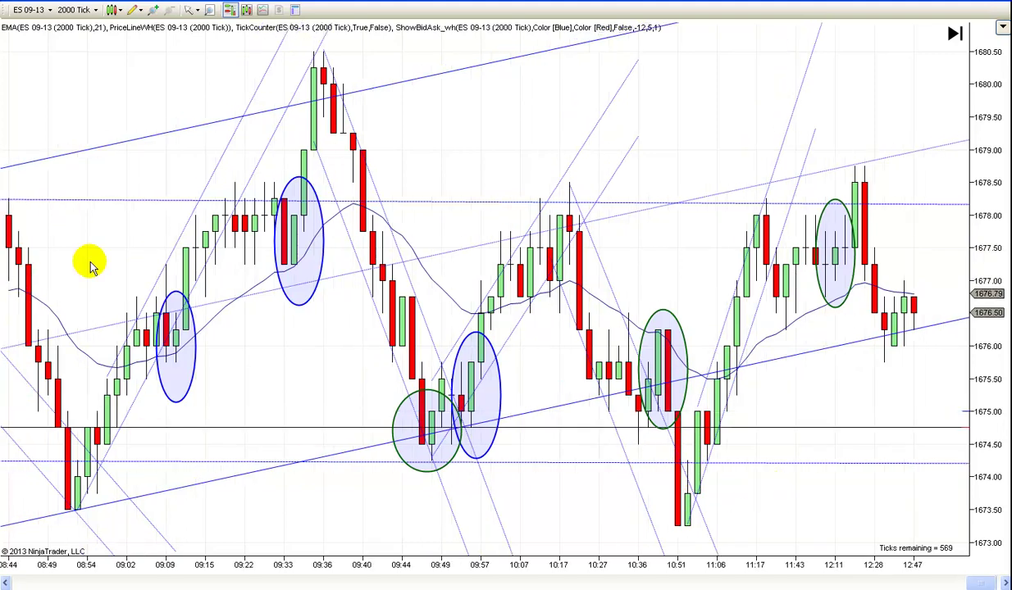
{"action": "left_click_drag", "start_coordinate": [775, 510], "coordinate": [681, 486]}
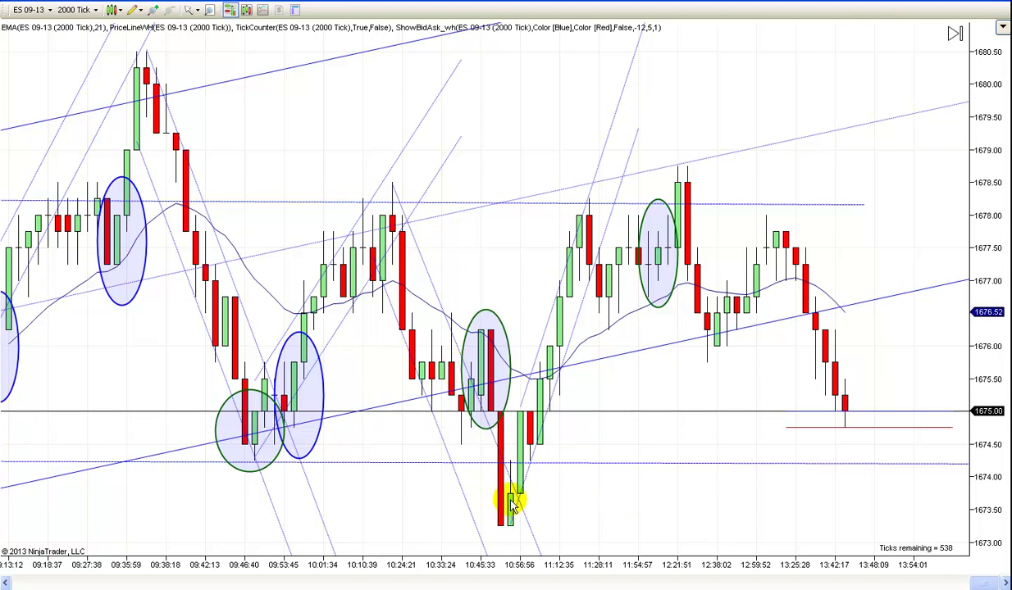
{"action": "scroll", "coordinate": [601, 526], "scroll_direction": "down", "scroll_amount": 3}
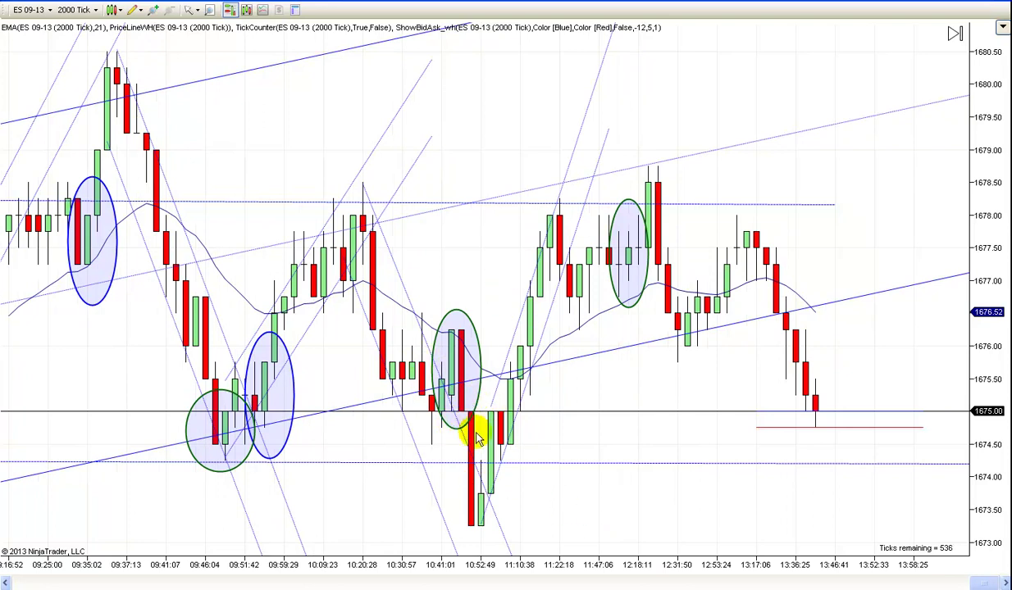
{"action": "scroll", "coordinate": [583, 493], "scroll_direction": "down", "scroll_amount": 4}
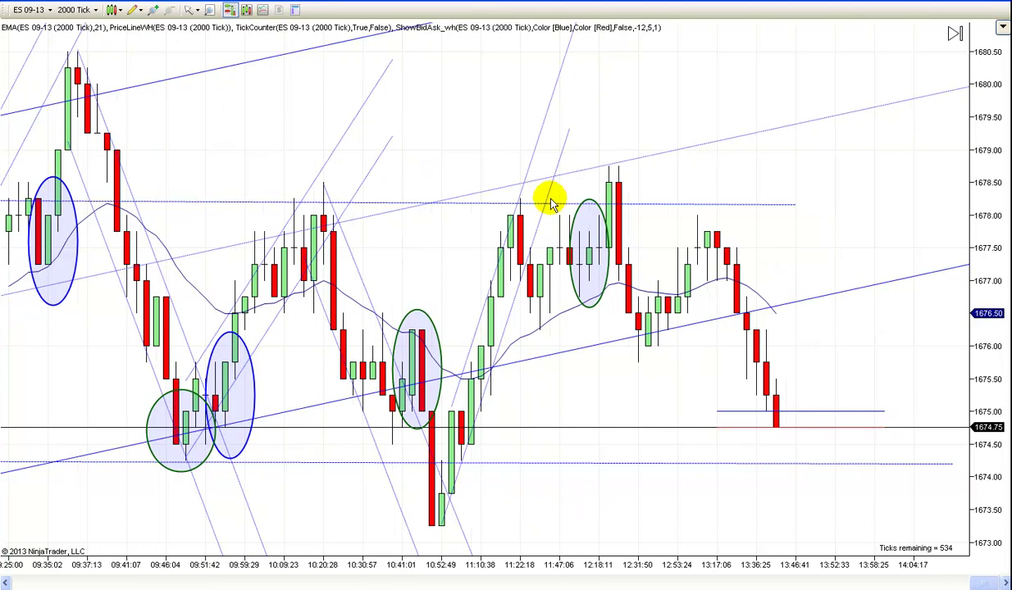
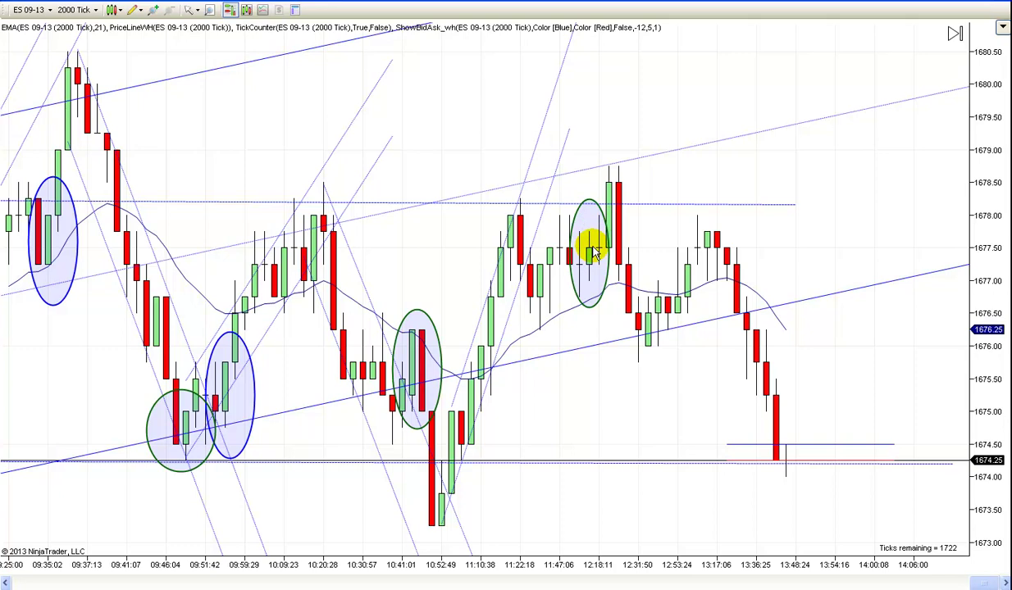
Inspect the decline around 13:36 with the Cross Hair cursor, restore the Pointer, and review the session back to about 09:04
{"action": "left_click", "coordinate": [193, 10]}
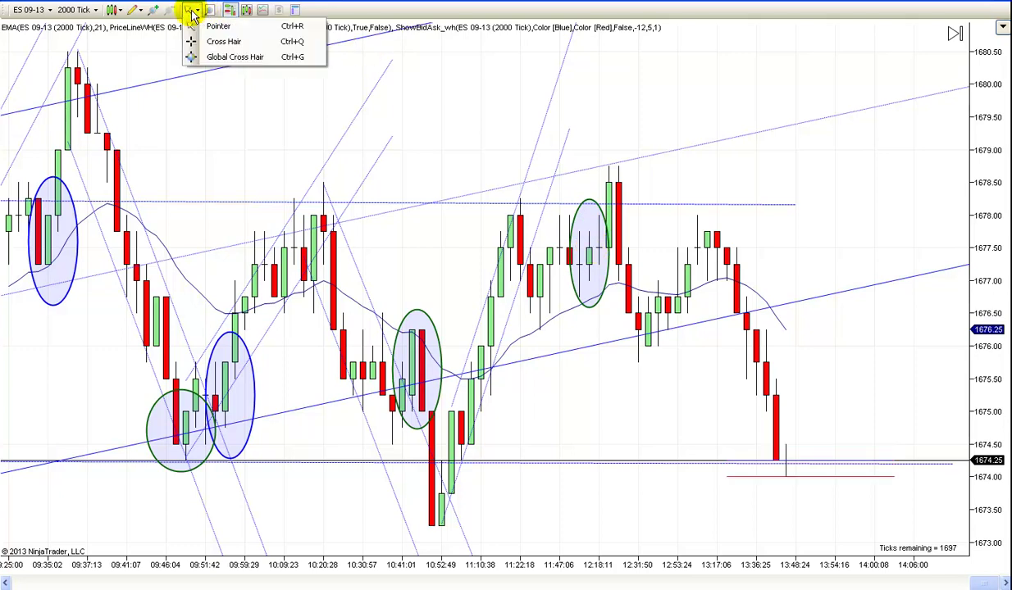
{"action": "left_click", "coordinate": [222, 41]}
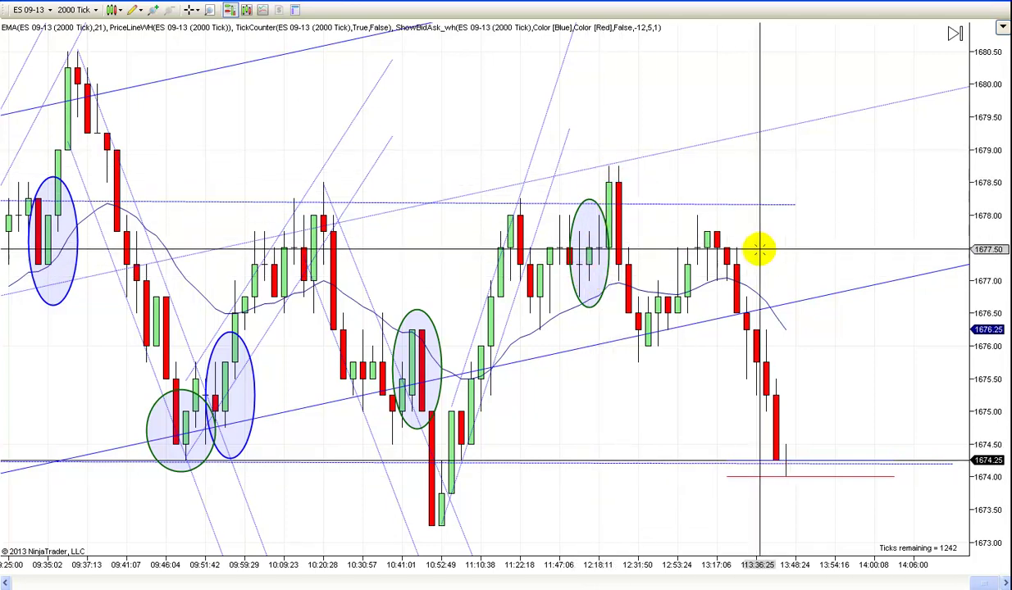
{"action": "scroll", "coordinate": [662, 267], "scroll_direction": "down", "scroll_amount": 5}
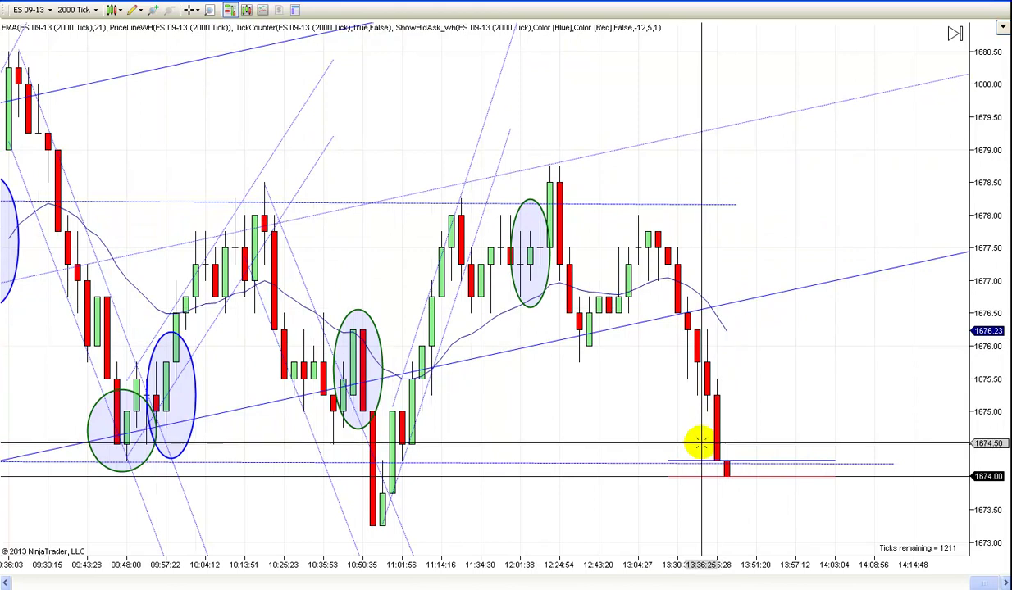
{"action": "left_click", "coordinate": [190, 10]}
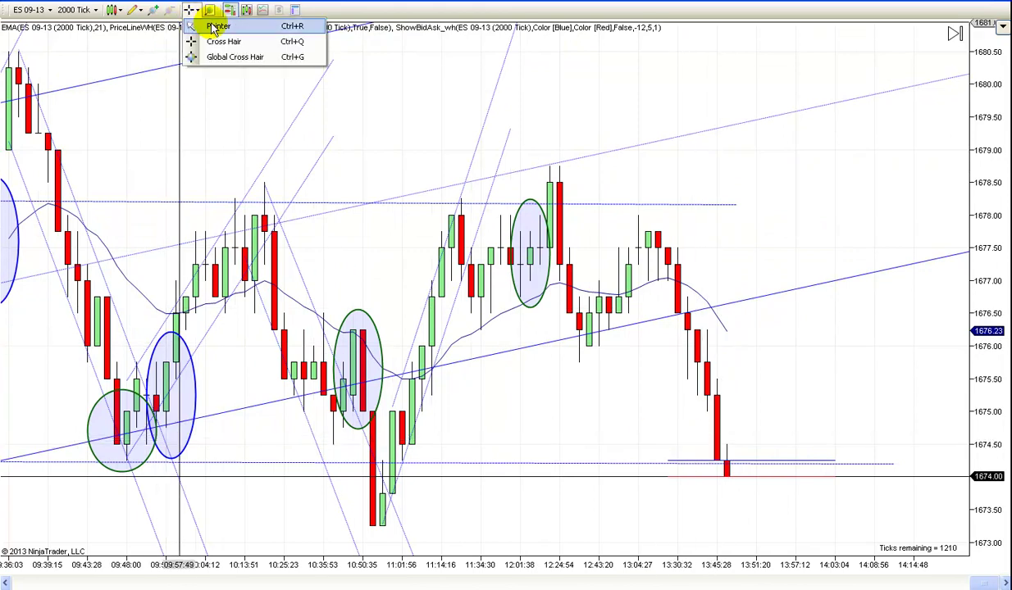
{"action": "left_click", "coordinate": [215, 26]}
{"action": "scroll", "coordinate": [783, 205], "scroll_direction": "up", "scroll_amount": 14}
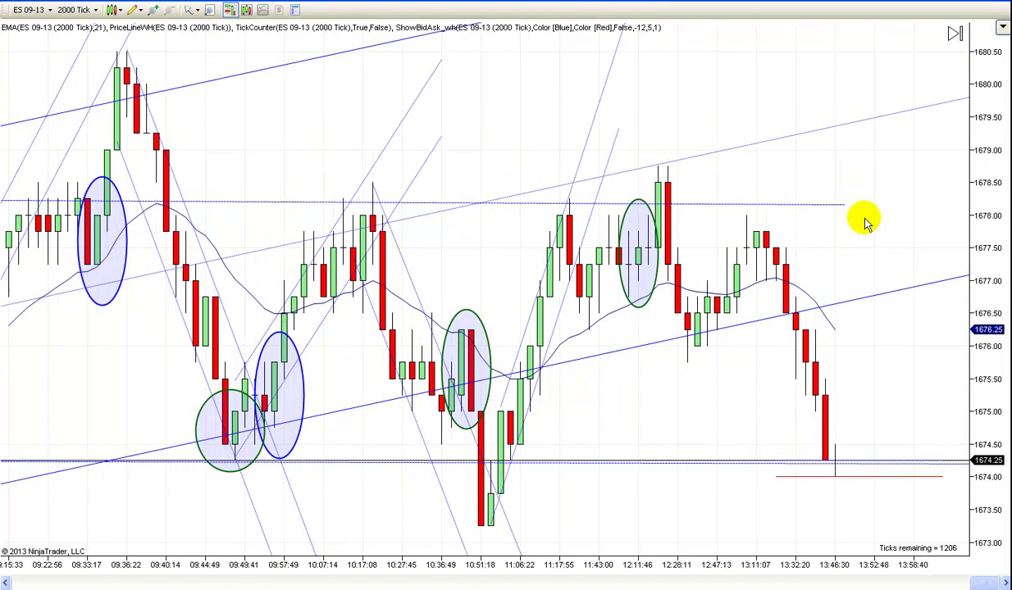
{"action": "scroll", "coordinate": [722, 392], "scroll_direction": "up", "scroll_amount": 1}
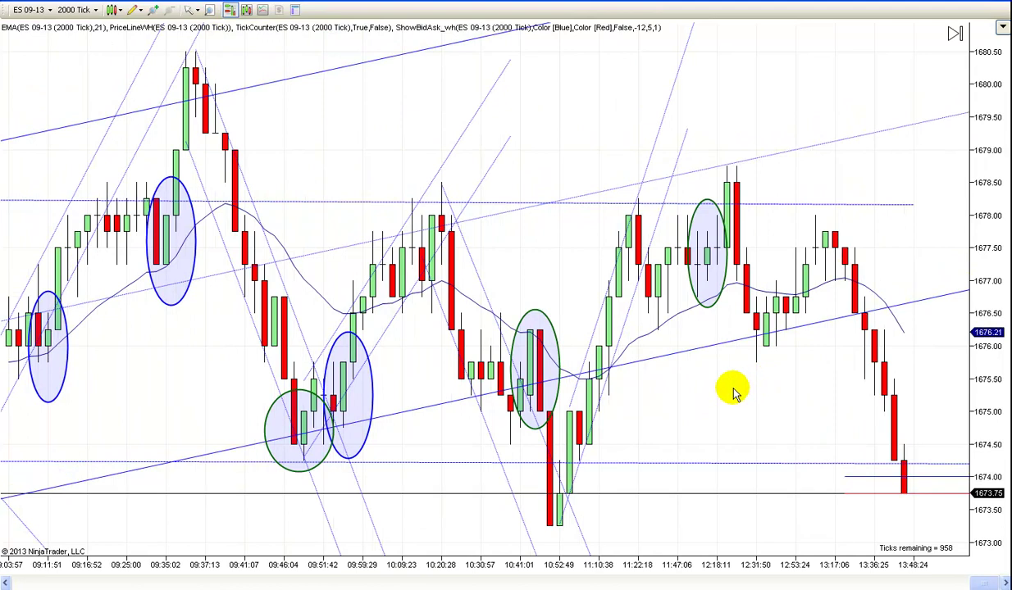
Review the decline after 13:17 in the context of the session's channels and circled setups back to the low near 04:45
{"action": "scroll", "coordinate": [734, 392], "scroll_direction": "down", "scroll_amount": 2}
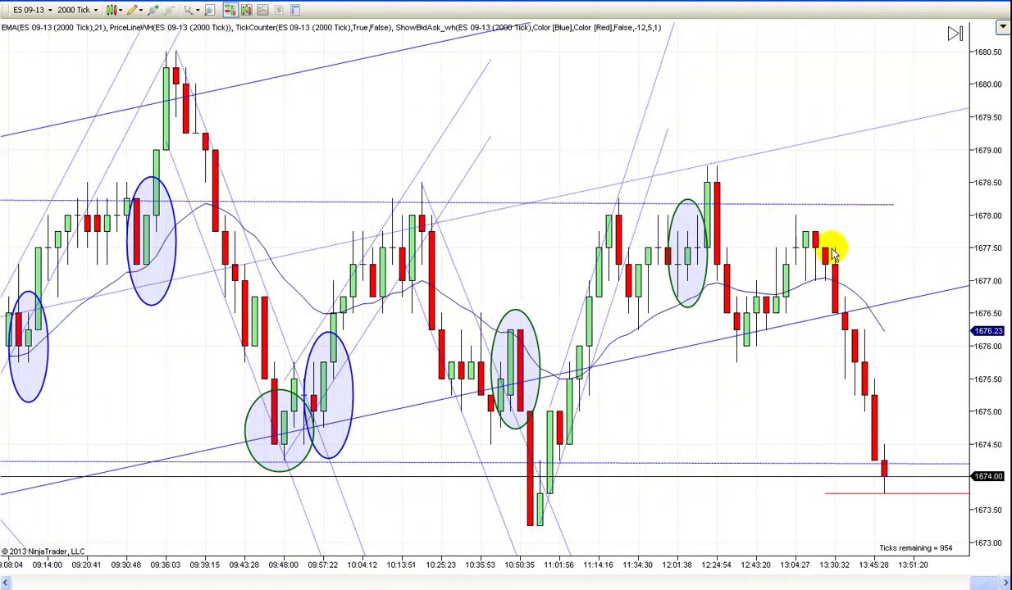
{"action": "scroll", "coordinate": [759, 409], "scroll_direction": "up", "scroll_amount": 1}
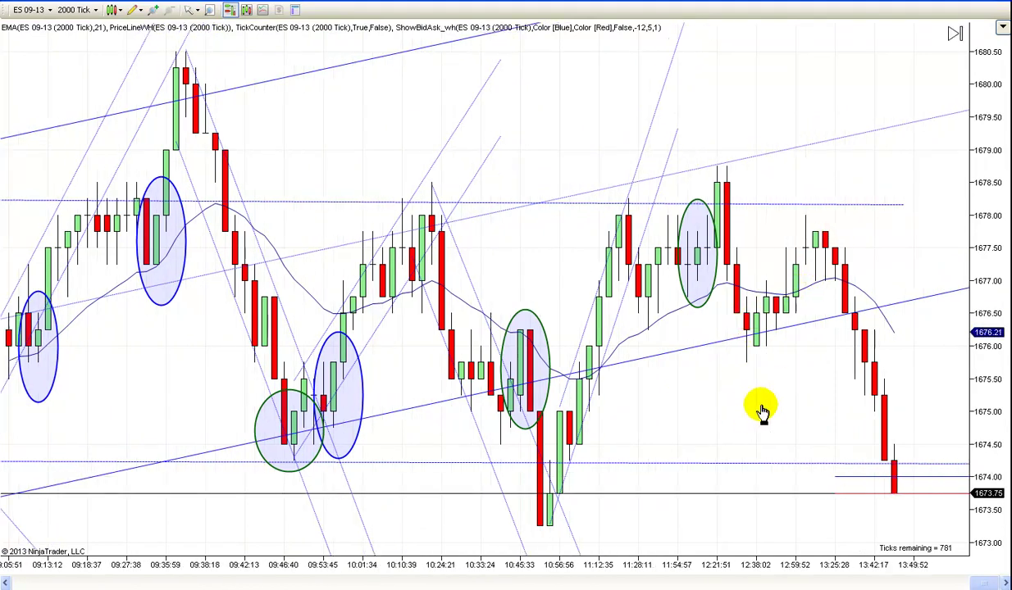
{"action": "scroll", "coordinate": [762, 410], "scroll_direction": "up", "scroll_amount": 4}
{"action": "scroll", "coordinate": [784, 403], "scroll_direction": "up", "scroll_amount": 5}
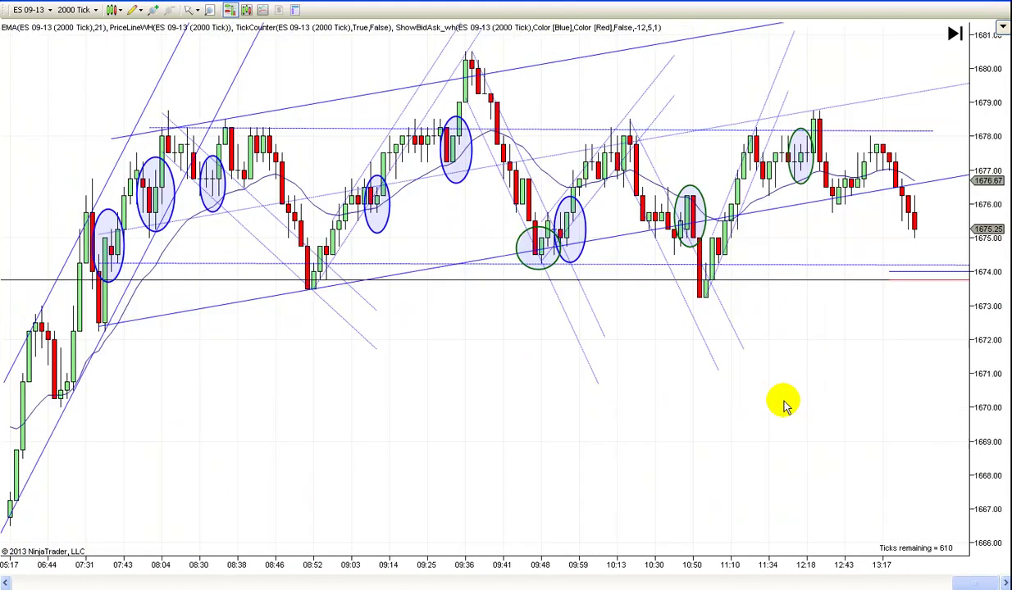
{"action": "scroll", "coordinate": [763, 410], "scroll_direction": "down", "scroll_amount": 5}
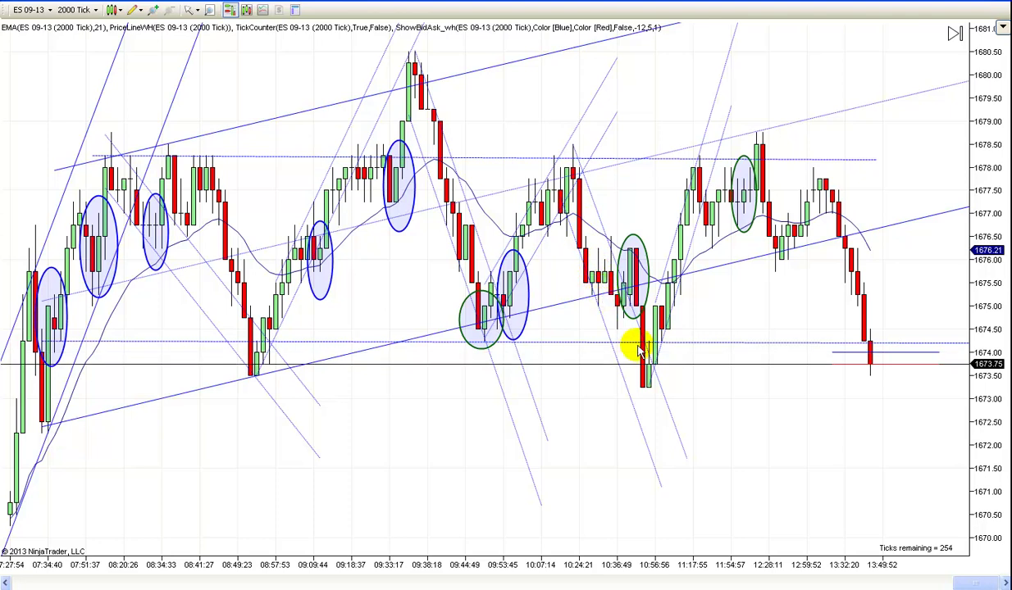
{"action": "scroll", "coordinate": [458, 454], "scroll_direction": "up", "scroll_amount": 3}
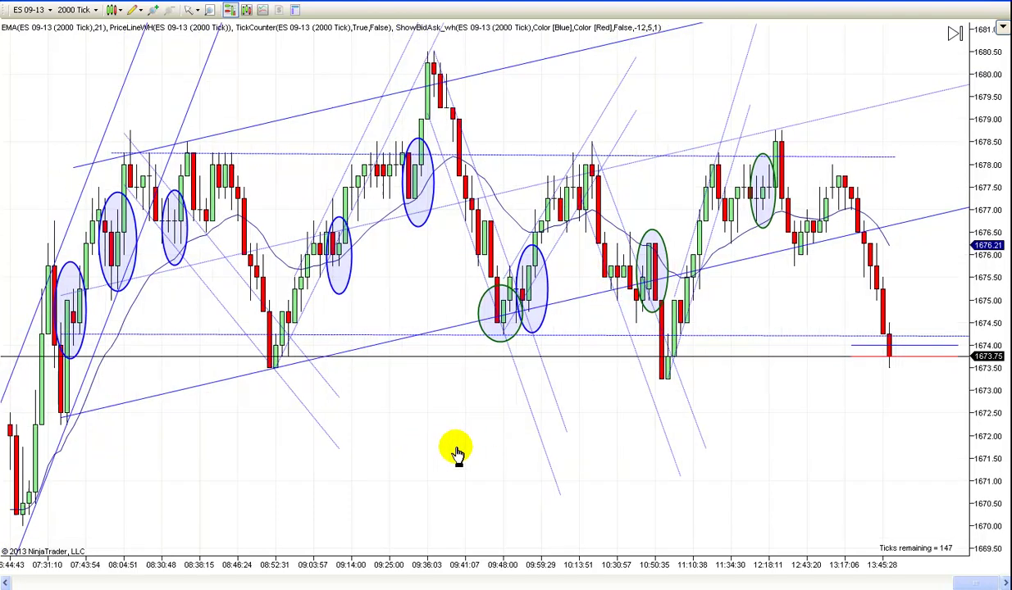
{"action": "scroll", "coordinate": [472, 444], "scroll_direction": "up", "scroll_amount": 3}
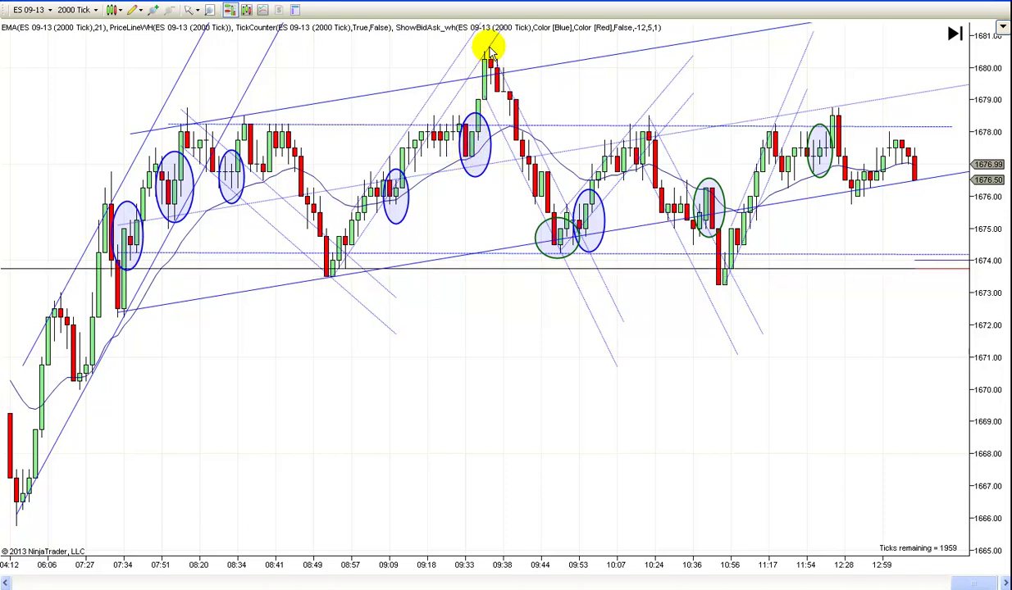
{"action": "scroll", "coordinate": [496, 343], "scroll_direction": "up", "scroll_amount": 1}
{"action": "left_click_drag", "start_coordinate": [496, 343], "coordinate": [553, 345]}
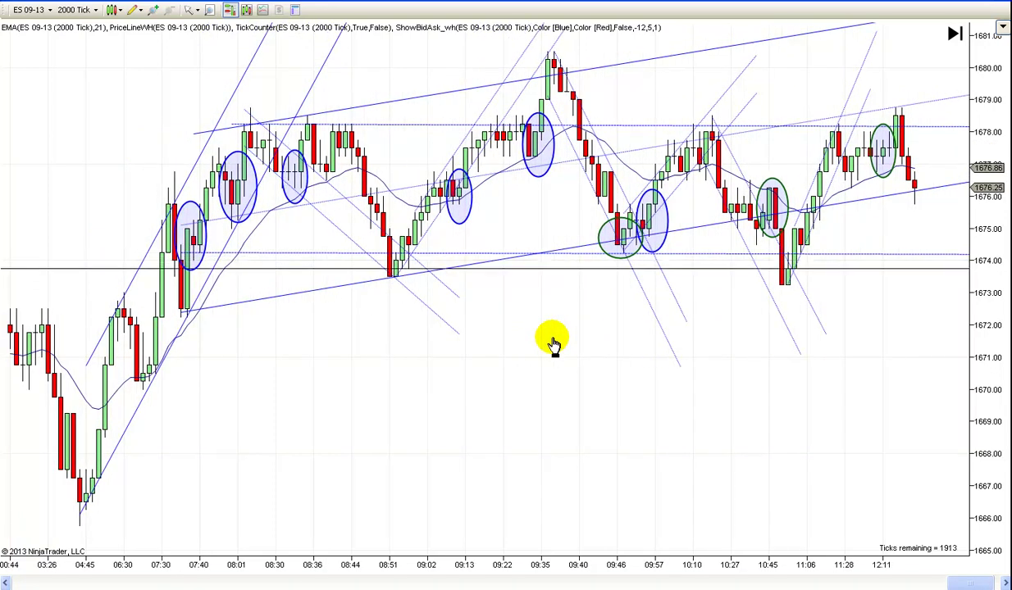
{"action": "left_click_drag", "start_coordinate": [544, 349], "coordinate": [481, 353]}
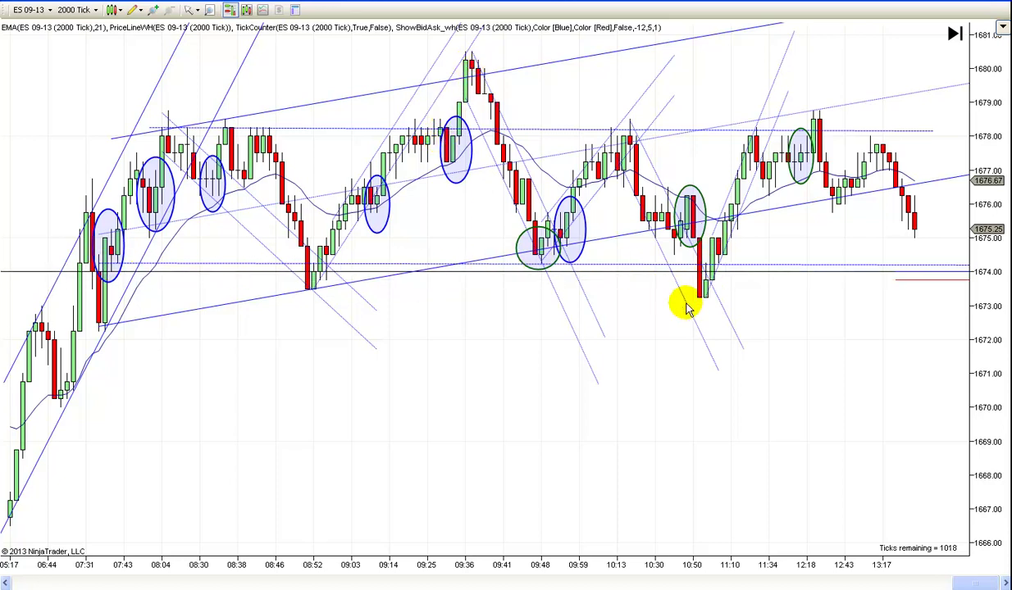
Examine the pullback from about 08:41 to the 08:52 low against its small down channel and the lower range line
{"action": "left_click_drag", "start_coordinate": [753, 394], "coordinate": [706, 393]}
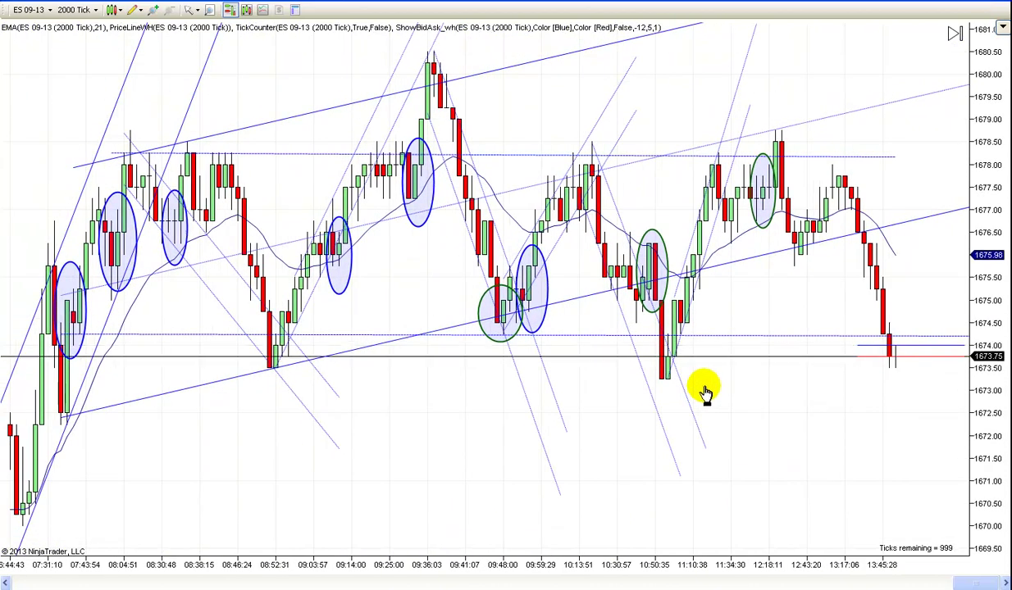
{"action": "scroll", "coordinate": [703, 392], "scroll_direction": "up", "scroll_amount": 5}
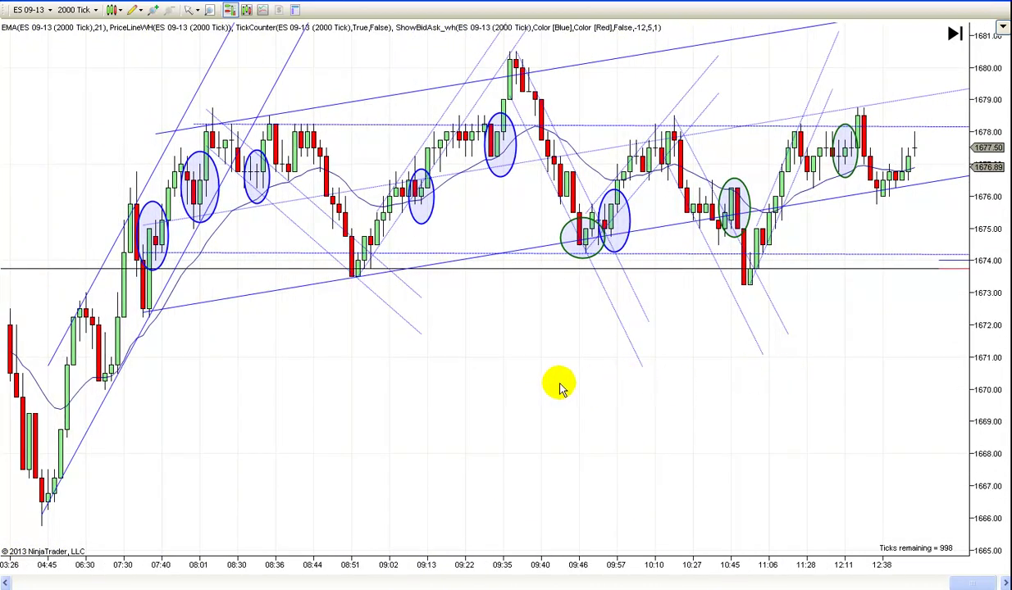
{"action": "scroll", "coordinate": [555, 385], "scroll_direction": "up", "scroll_amount": 1}
{"action": "scroll", "coordinate": [533, 361], "scroll_direction": "up", "scroll_amount": 1}
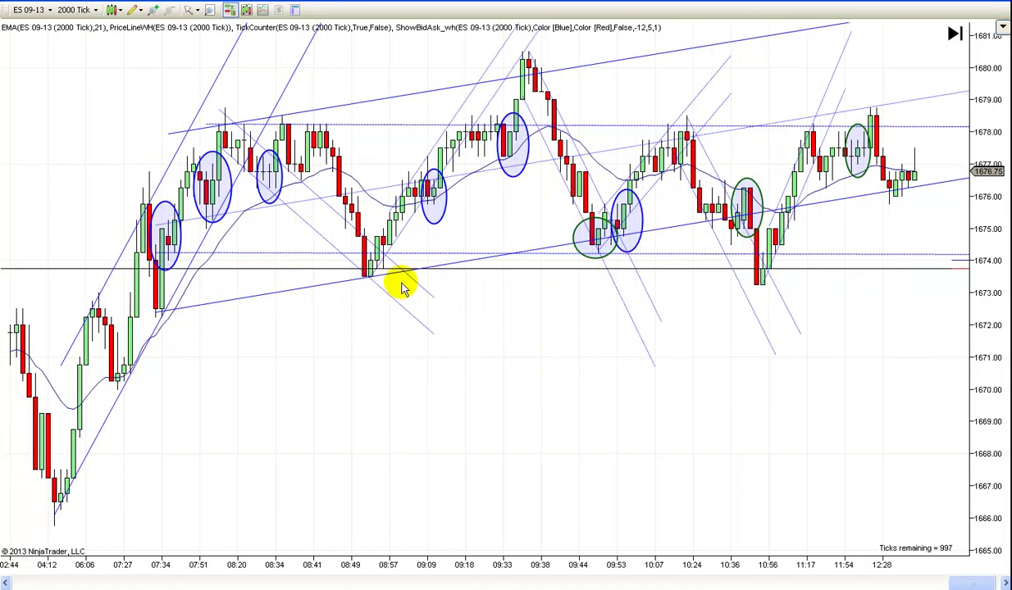
{"action": "left_click_drag", "start_coordinate": [374, 250], "coordinate": [370, 262]}
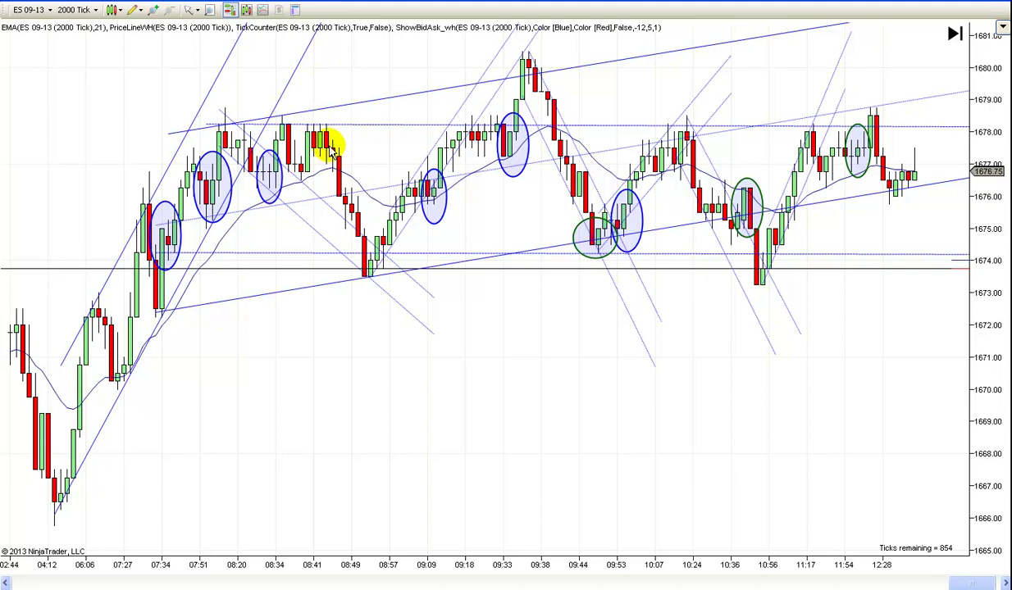
{"action": "left_click_drag", "start_coordinate": [371, 261], "coordinate": [369, 270]}
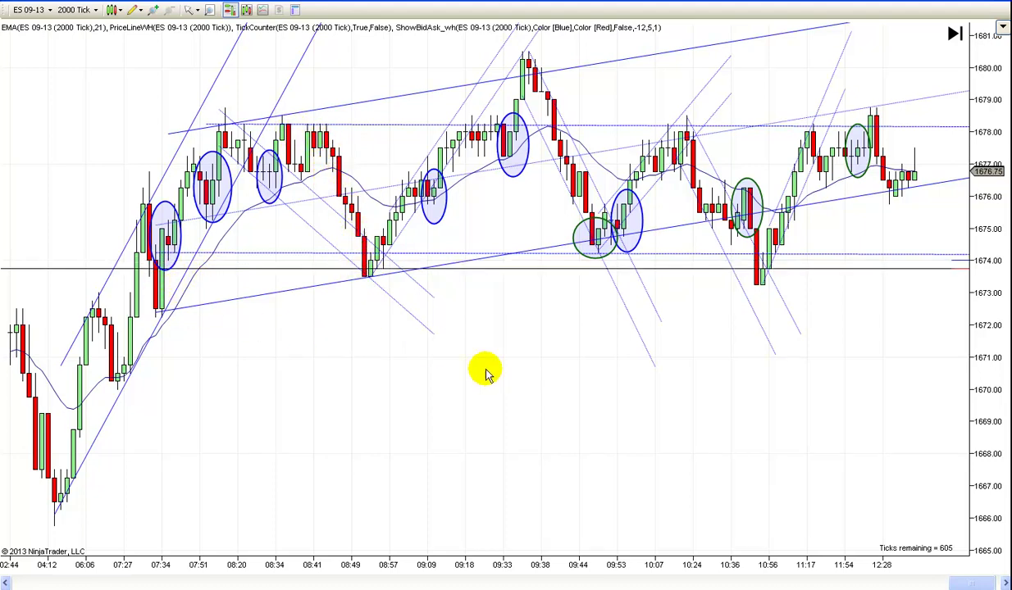
{"action": "left_click_drag", "start_coordinate": [491, 373], "coordinate": [455, 377]}
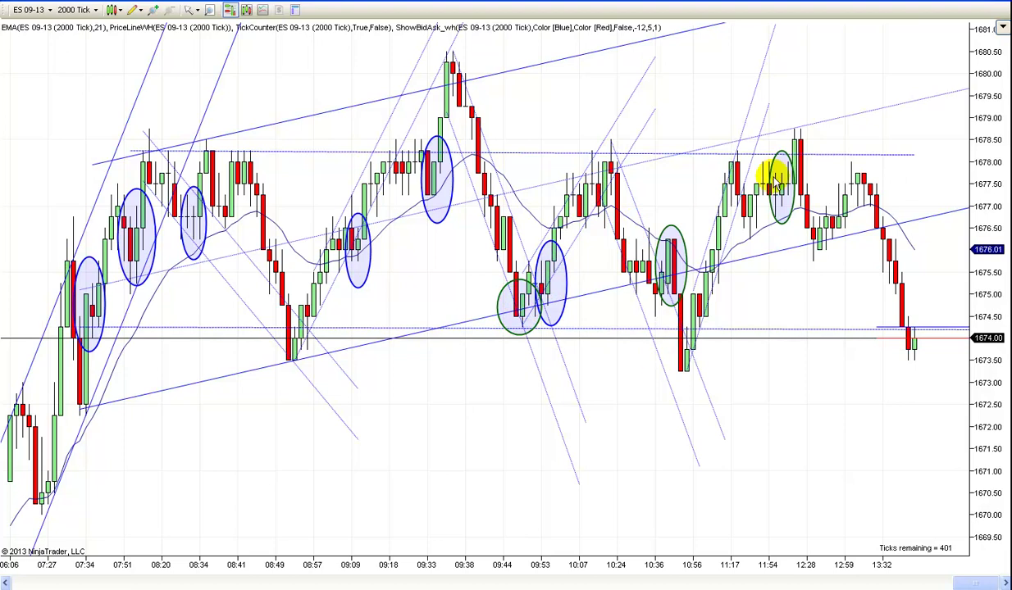
Compare the latest bars at the lower range line near 13:45 with the session's earlier swings and circled setups
{"action": "scroll", "coordinate": [780, 537], "scroll_direction": "up", "scroll_amount": 3}
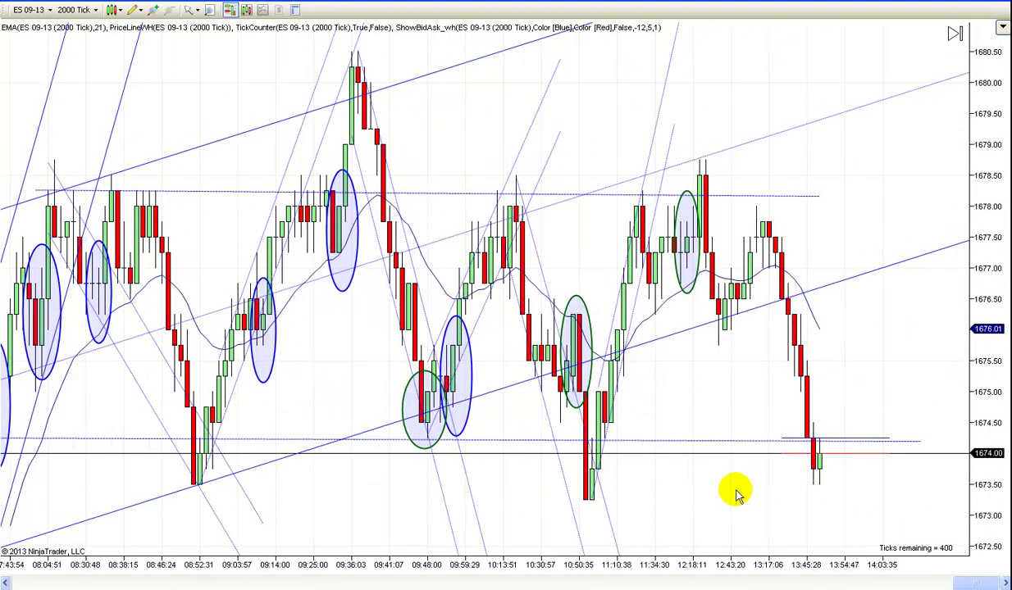
{"action": "left_click_drag", "start_coordinate": [763, 496], "coordinate": [908, 470]}
{"action": "mouse_move", "coordinate": [560, 467]}
{"action": "left_mouse_down"}
{"action": "mouse_move", "coordinate": [597, 465]}
{"action": "mouse_move", "coordinate": [548, 463]}
{"action": "left_mouse_up"}
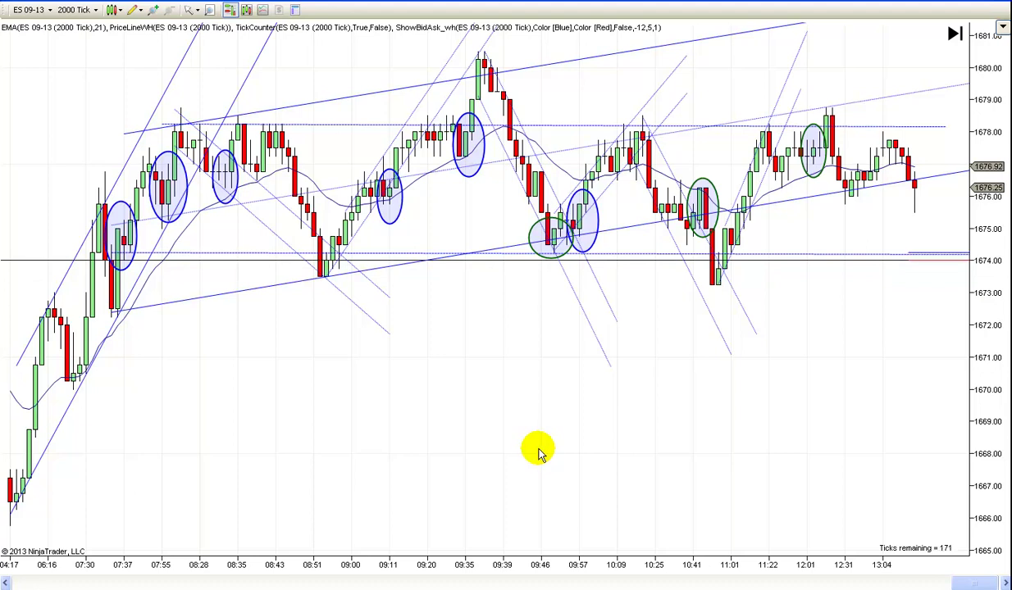
{"action": "mouse_move", "coordinate": [545, 450]}
{"action": "left_mouse_down"}
{"action": "mouse_move", "coordinate": [511, 451]}
{"action": "mouse_move", "coordinate": [557, 452]}
{"action": "left_mouse_up"}
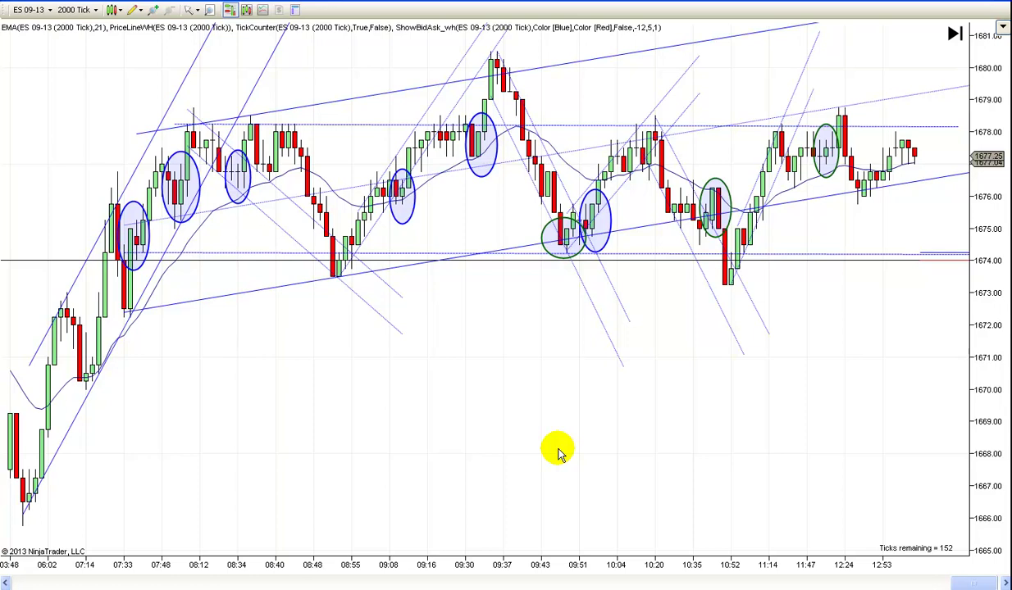
{"action": "left_click_drag", "start_coordinate": [553, 453], "coordinate": [501, 453]}
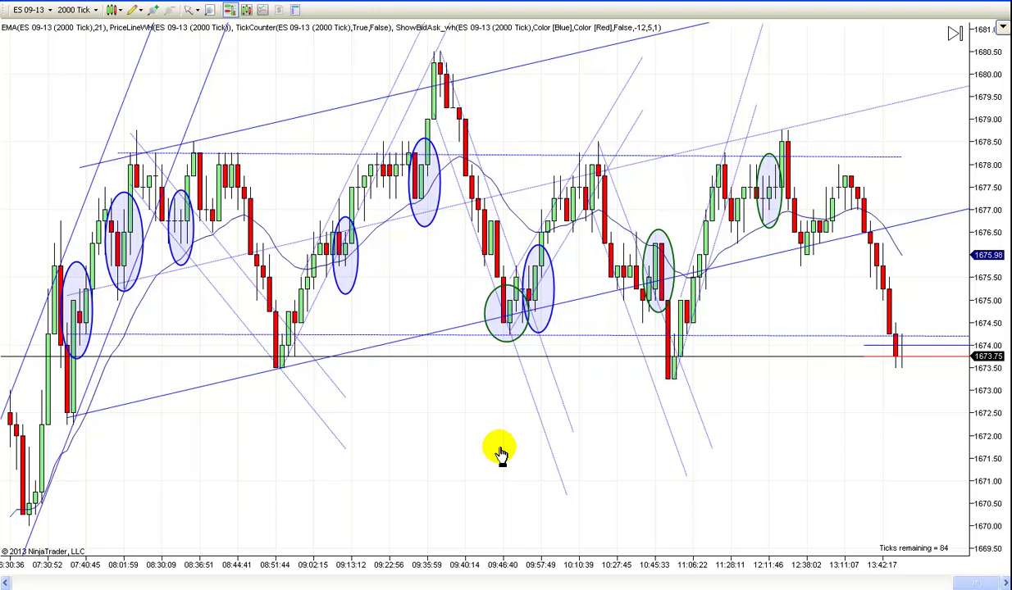
{"action": "left_click_drag", "start_coordinate": [500, 453], "coordinate": [550, 447]}
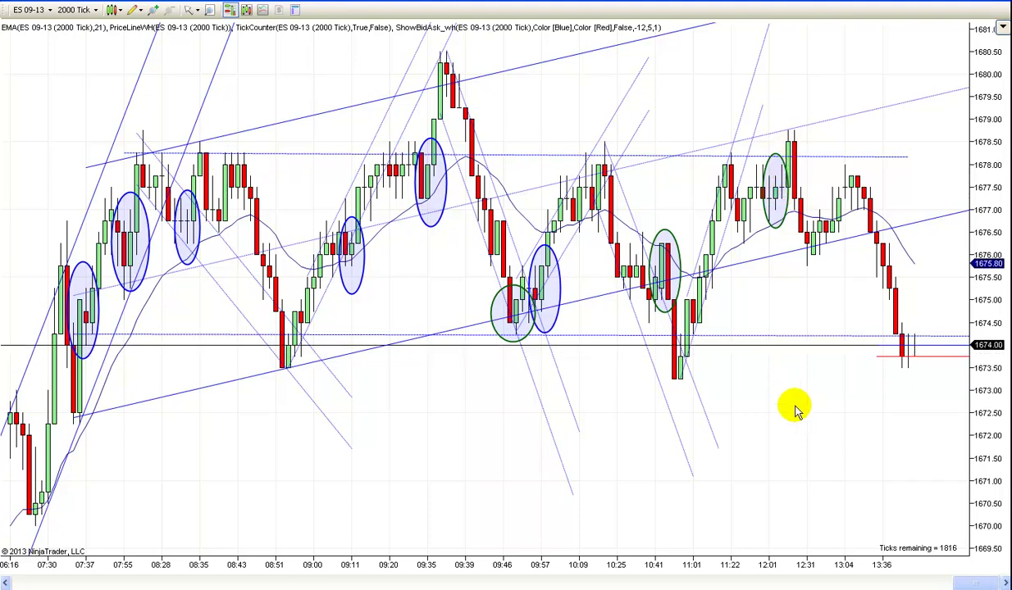
{"action": "scroll", "coordinate": [794, 407], "scroll_direction": "down", "scroll_amount": 2}
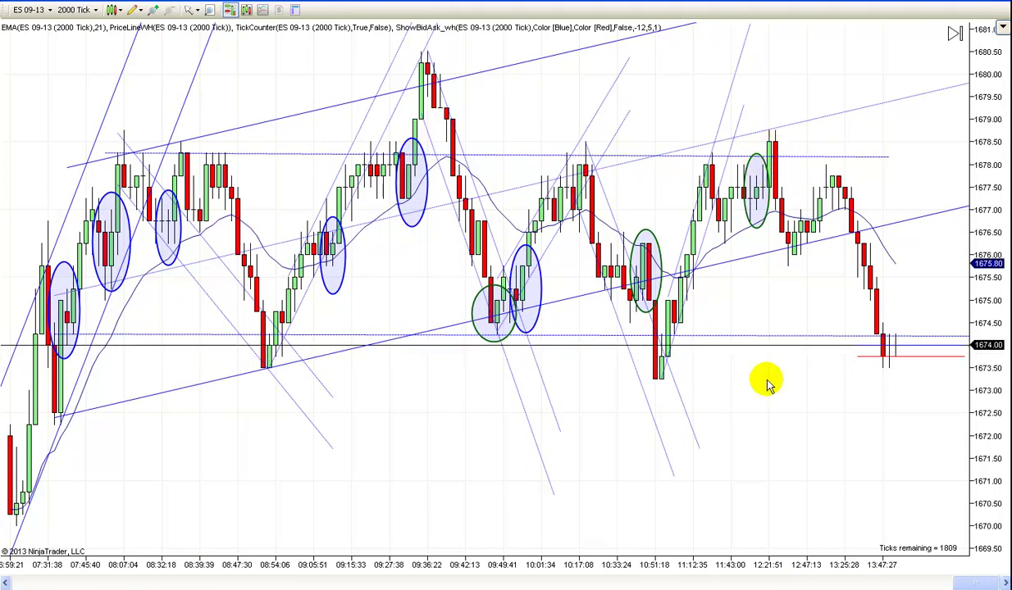
{"action": "scroll", "coordinate": [803, 330], "scroll_direction": "up", "scroll_amount": 1}
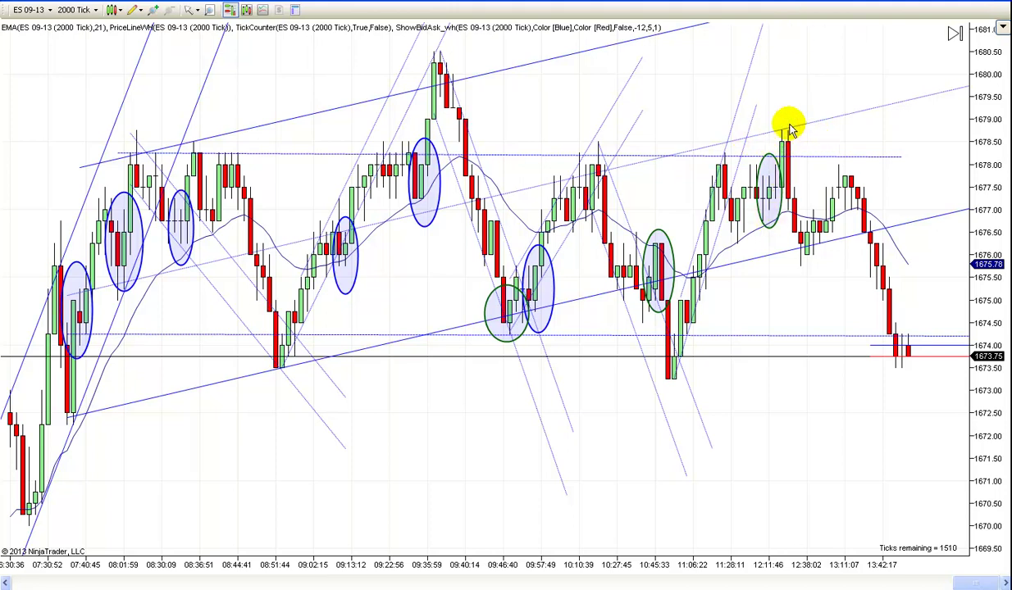
Review the swings from the 09:36 high through the 12:20 high to the latest bars against the main channel lines
{"action": "left_click_drag", "start_coordinate": [793, 394], "coordinate": [908, 373]}
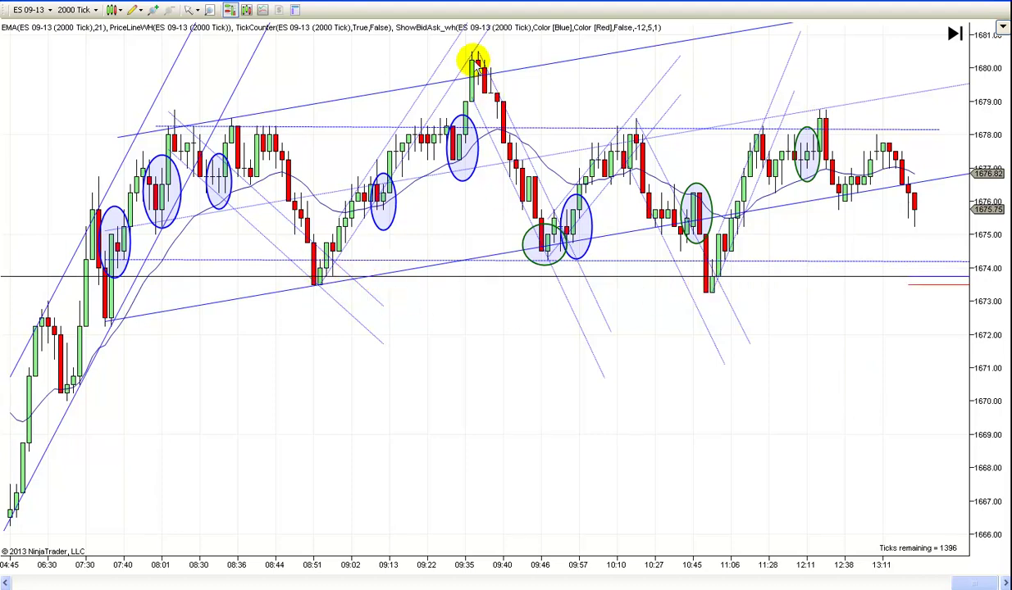
{"action": "key", "text": "Up"}
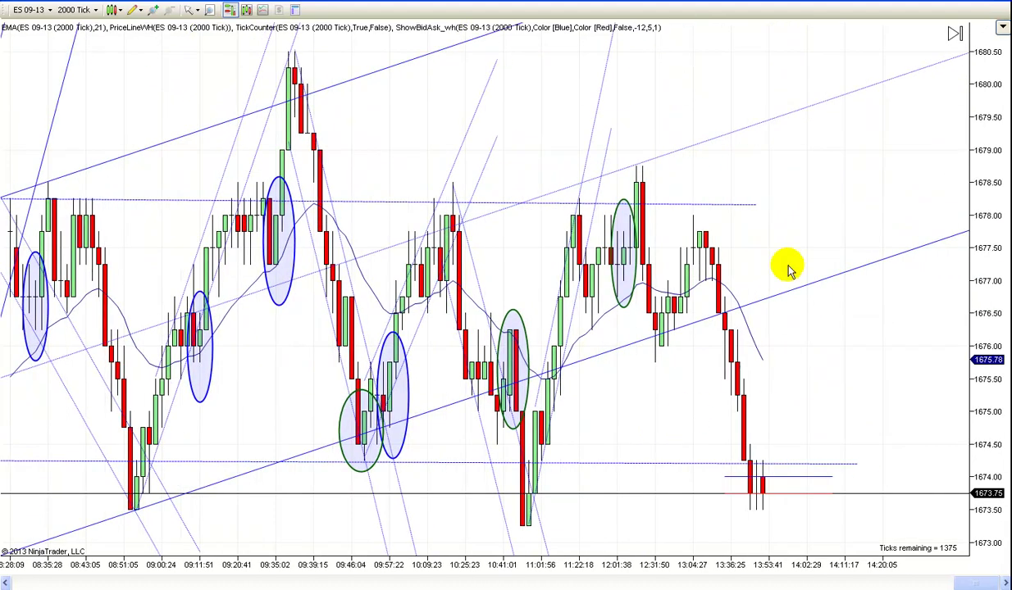
{"action": "key", "text": "Up"}
{"action": "key", "text": "Down"}
{"action": "scroll", "coordinate": [484, 480], "scroll_direction": "up", "scroll_amount": 3}
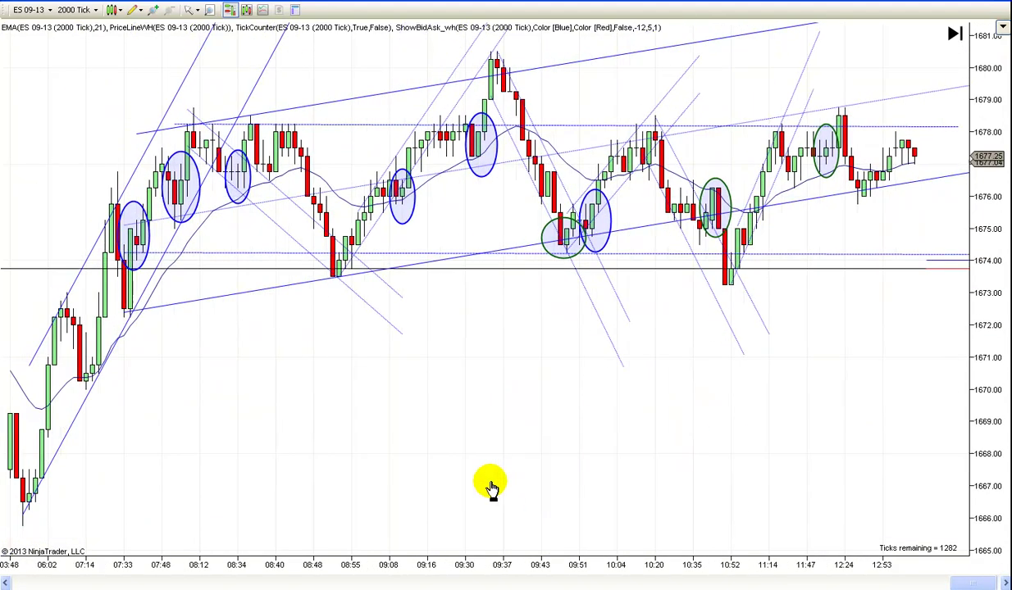
{"action": "key", "text": "Up"}
{"action": "scroll", "coordinate": [420, 479], "scroll_direction": "down", "scroll_amount": 3}
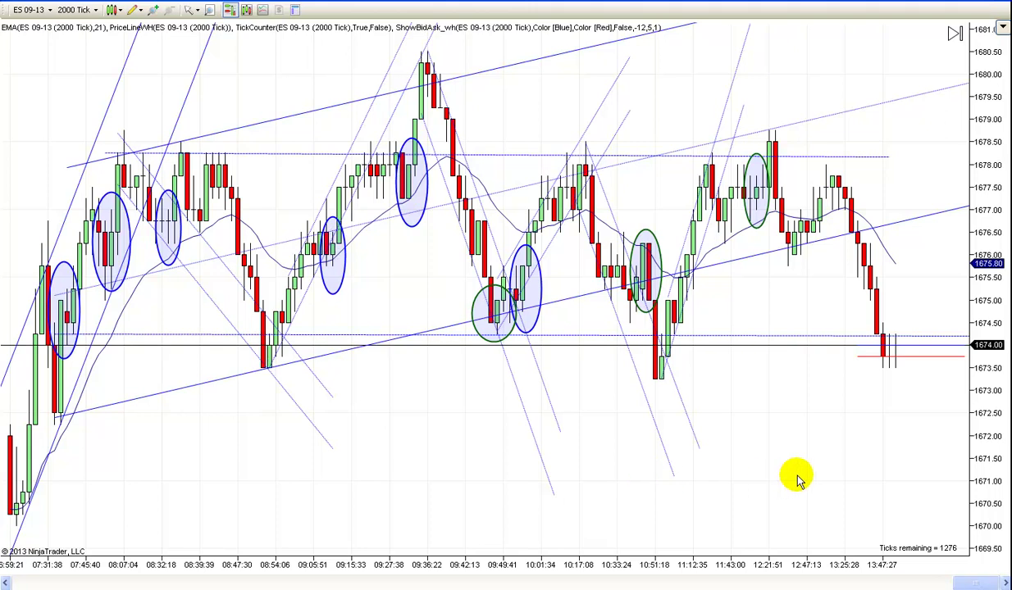
{"action": "scroll", "coordinate": [734, 476], "scroll_direction": "down", "scroll_amount": 3}
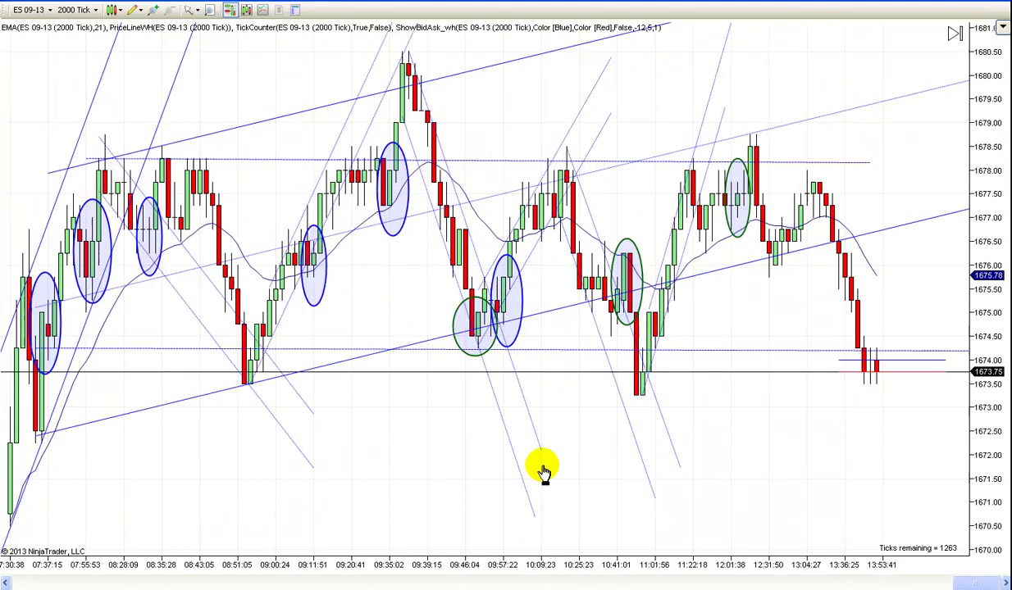
{"action": "scroll", "coordinate": [544, 472], "scroll_direction": "down", "scroll_amount": 3}
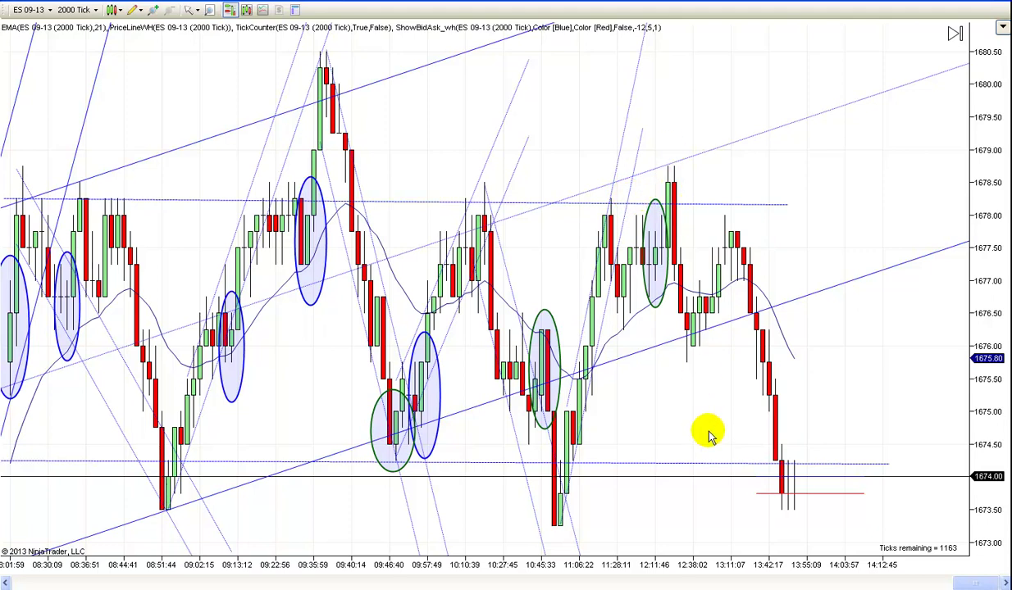
{"action": "left_click_drag", "start_coordinate": [673, 420], "coordinate": [789, 448]}
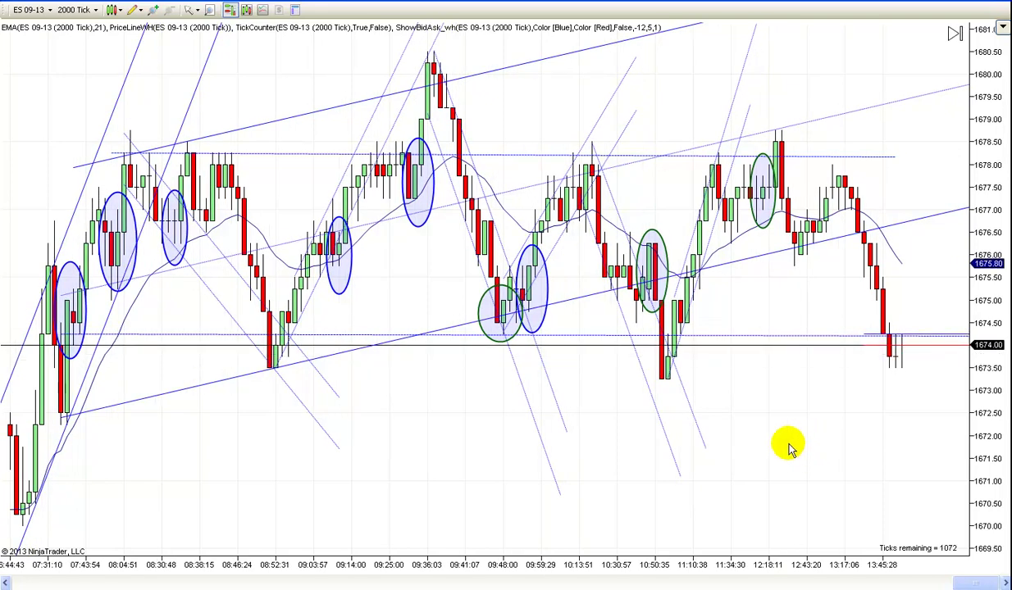